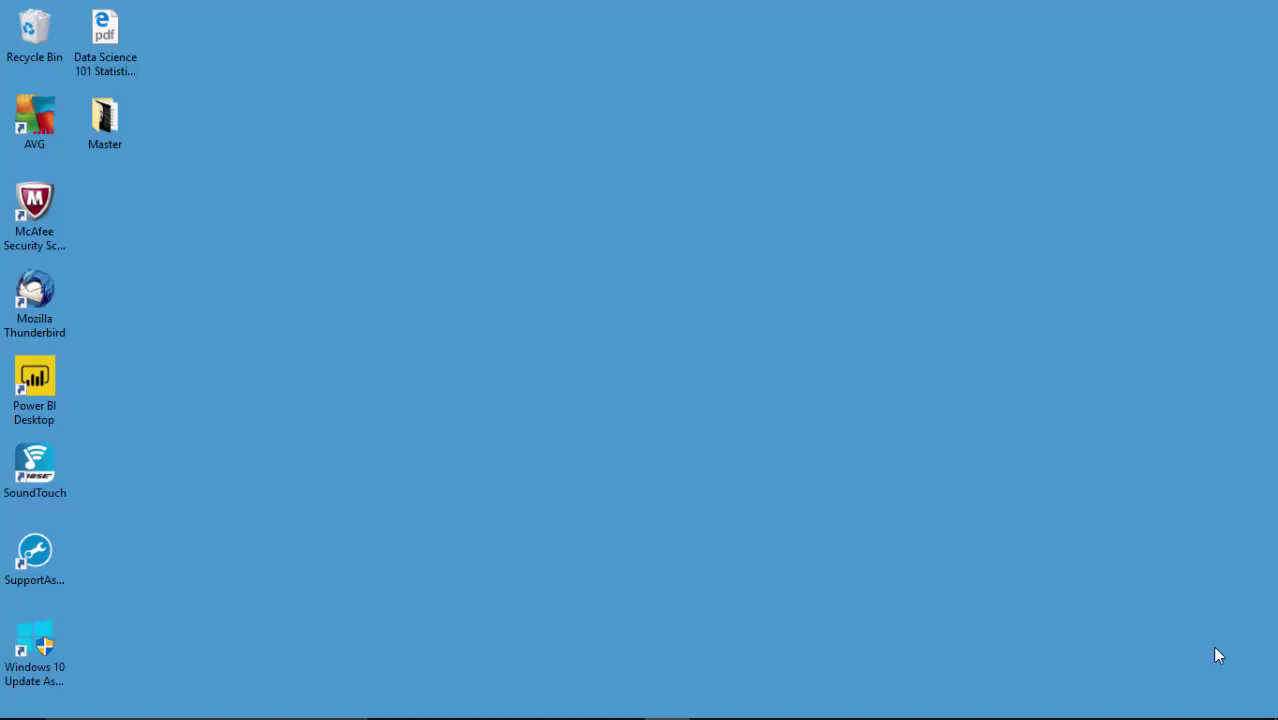
Bring the Chrome window with the learn2excel/PowerBI GitHub file list to the front.
mouse_move(699, 685)
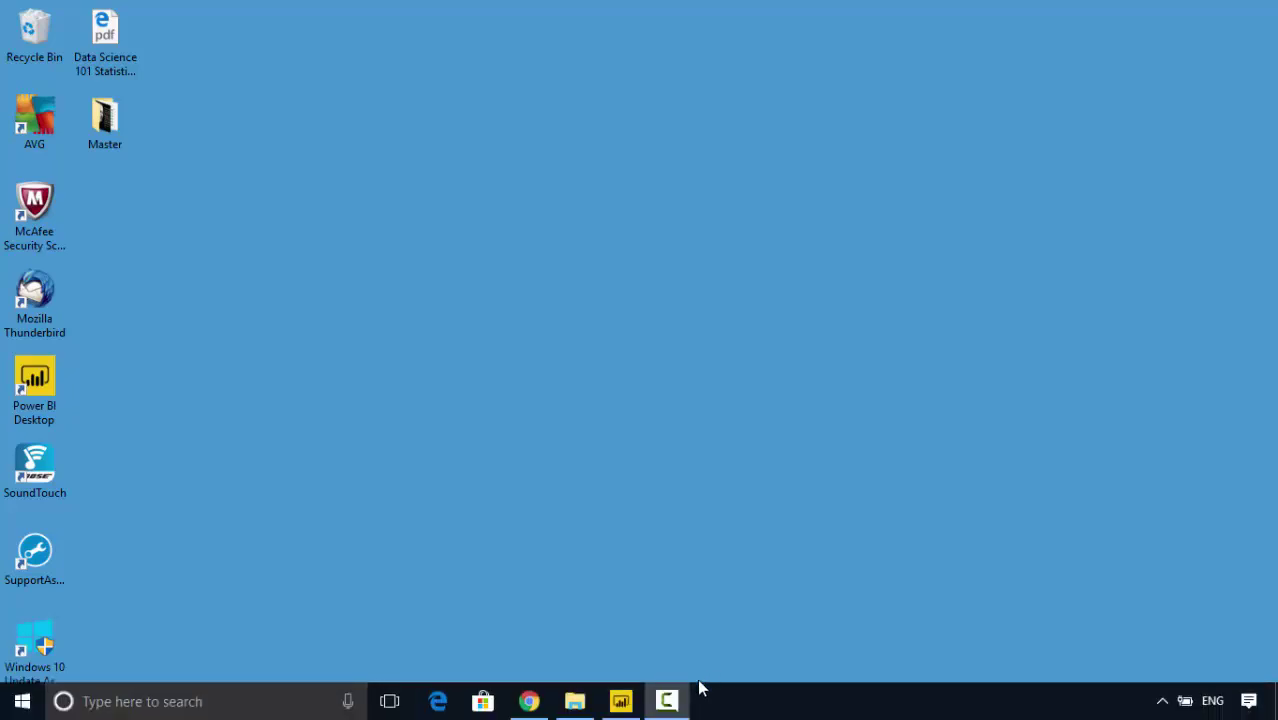
click(529, 702)
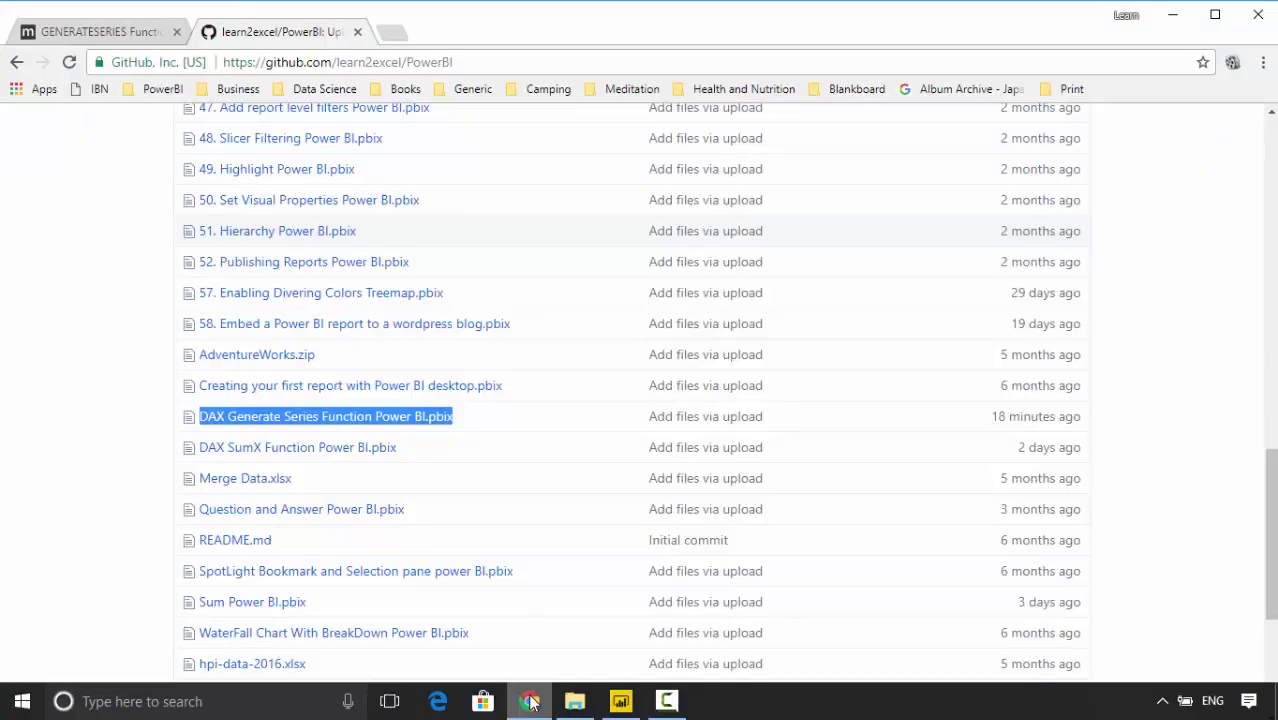
click(490, 425)
drag(490, 425, 218, 420)
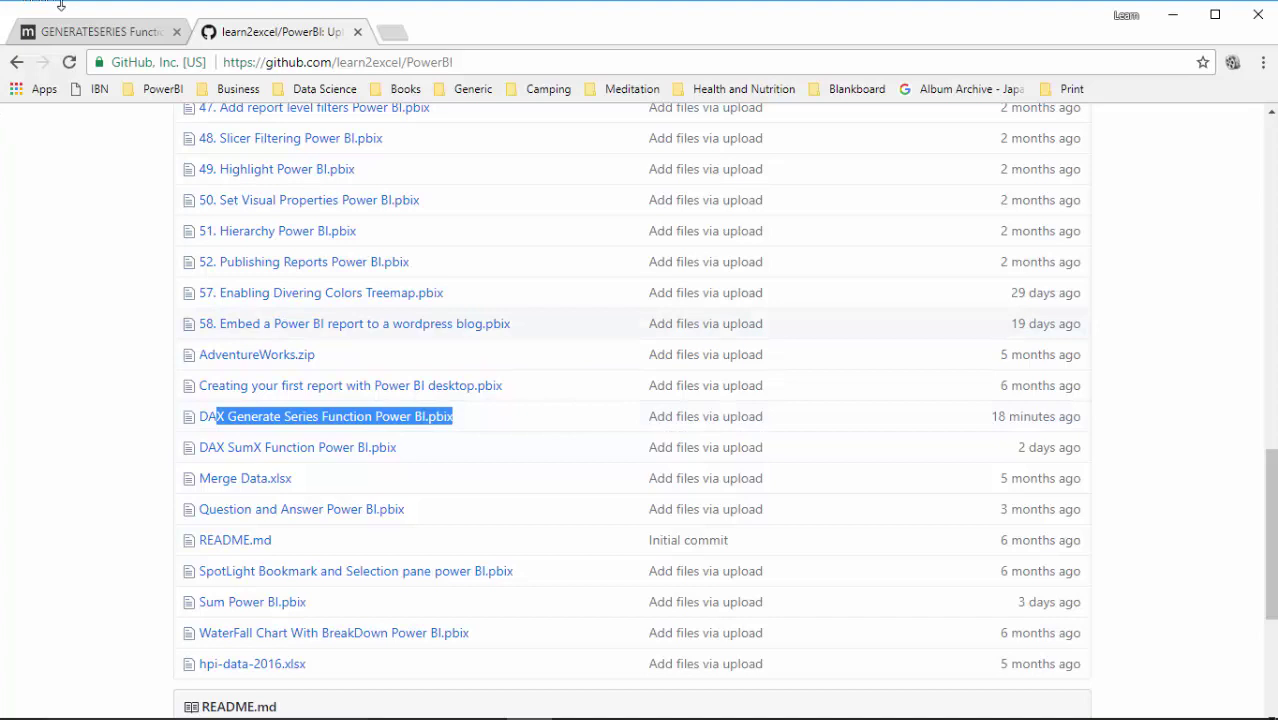
Review the GENERATESERIES syntax on MSDN, highlighting incrementValue, then minimize Chrome.
click(65, 37)
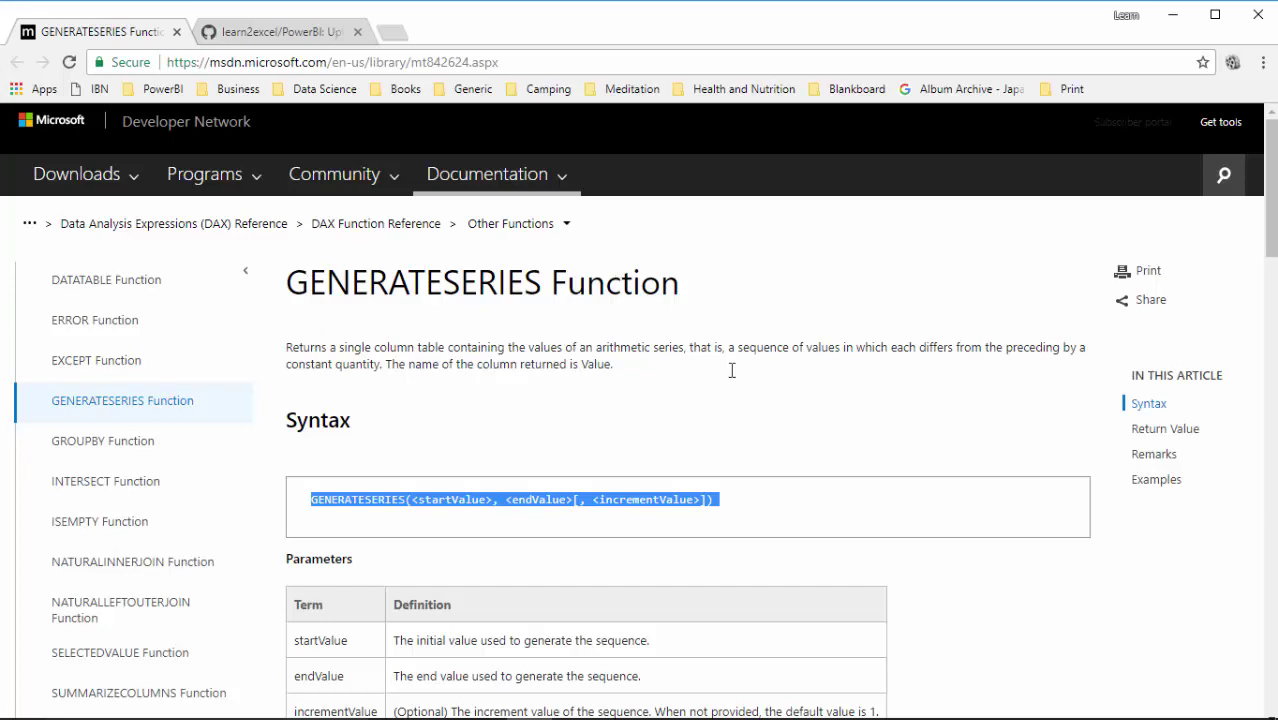
click(336, 500)
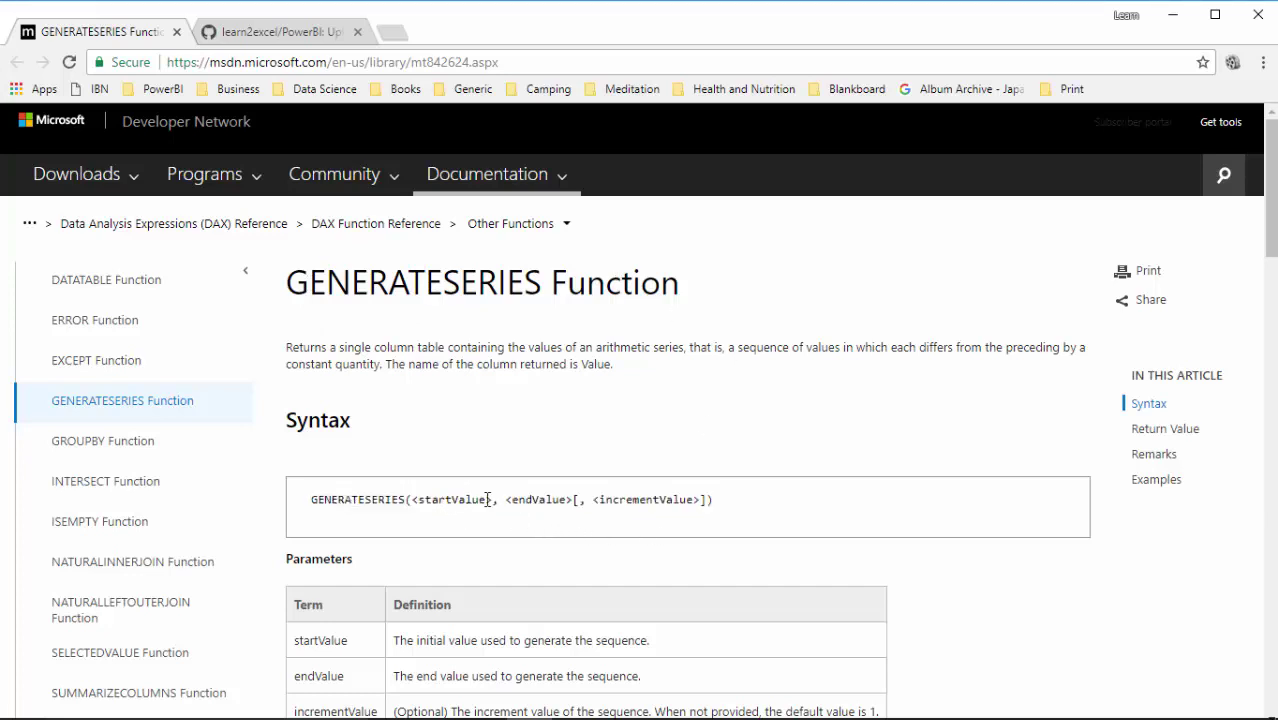
double_click(631, 497)
click(1172, 15)
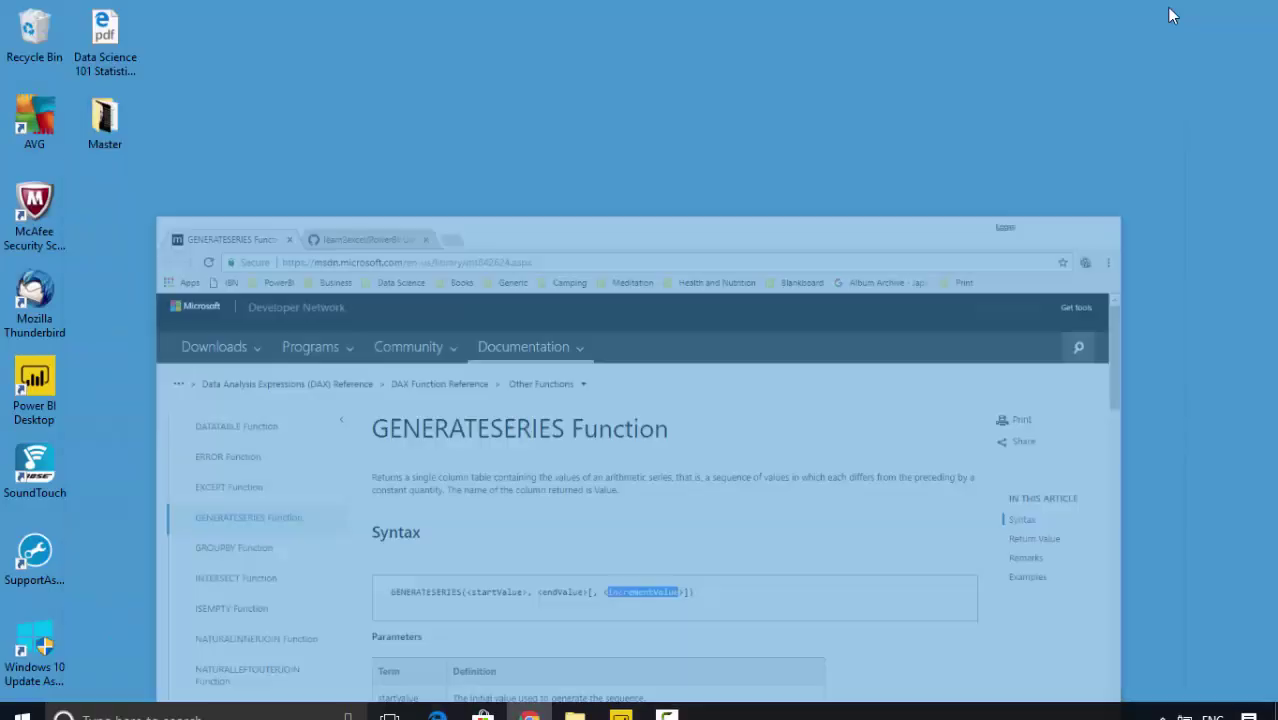
Restore Power BI Desktop and look over the Home and Modeling ribbon commands.
click(628, 700)
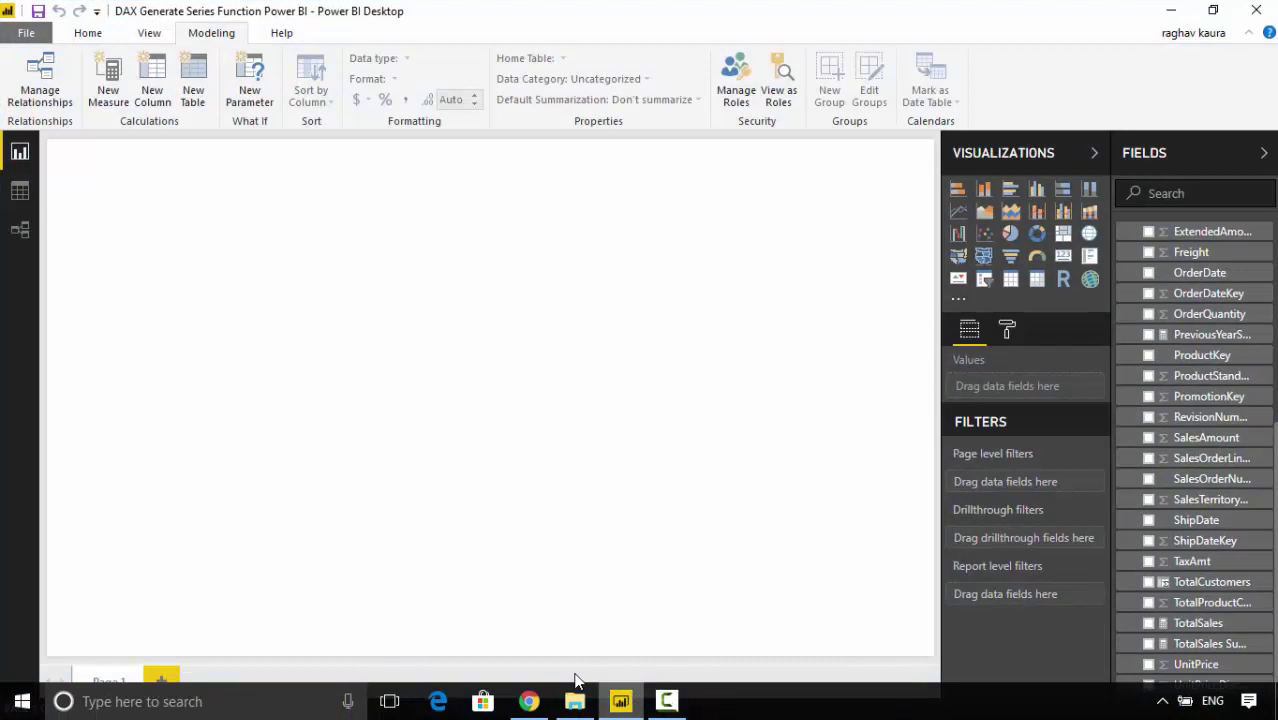
click(88, 38)
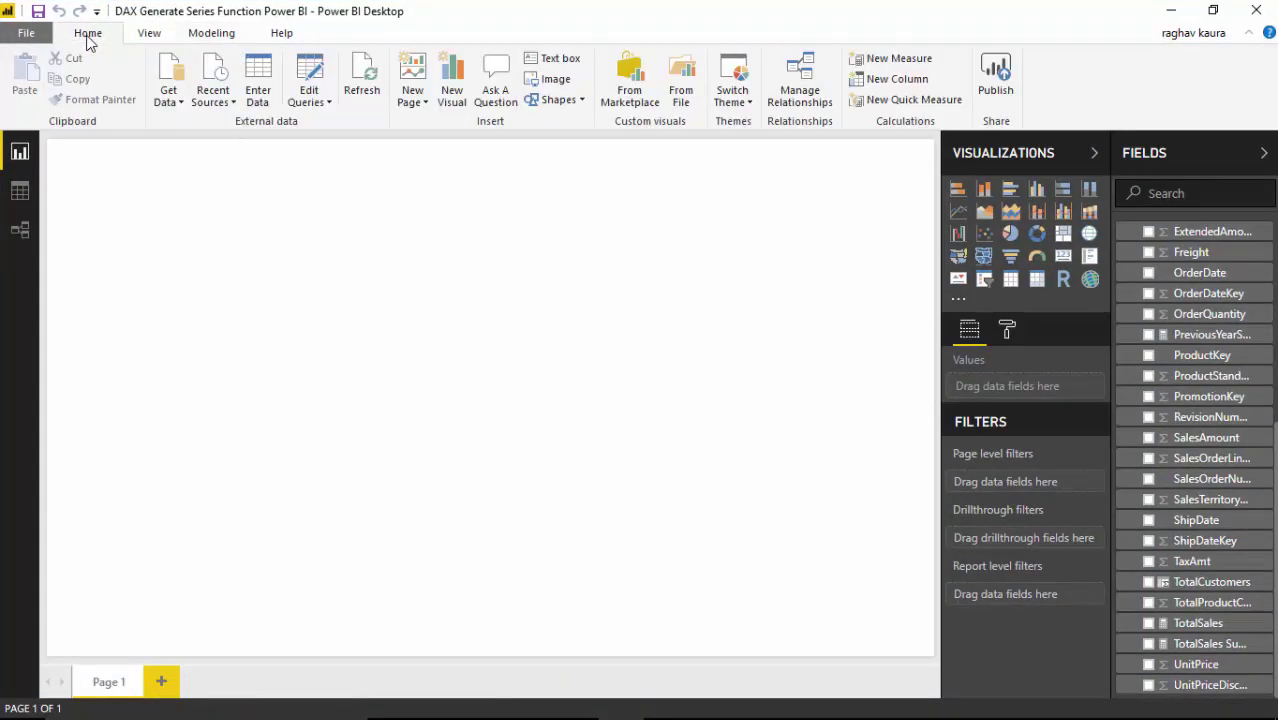
click(210, 35)
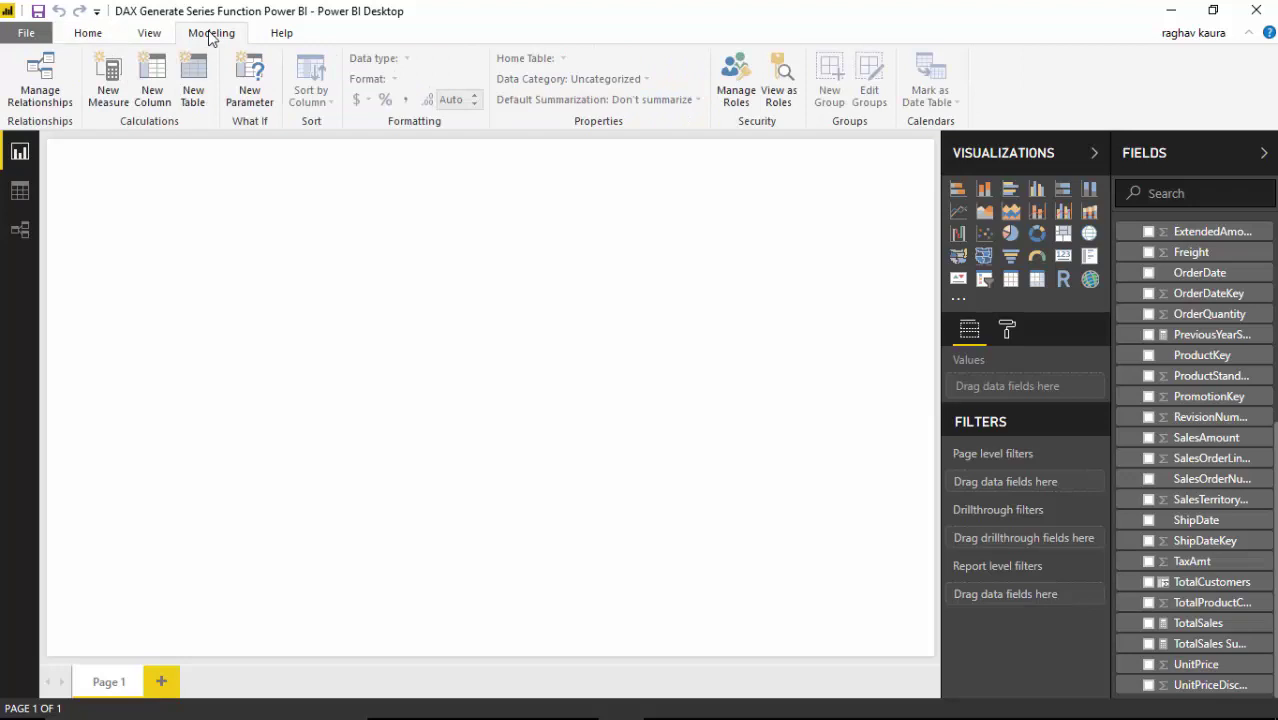
Create the table WhatIfAnalysis = GENERATESERIES(-1,1,.1), fixing the mistyped .01 step.
click(192, 80)
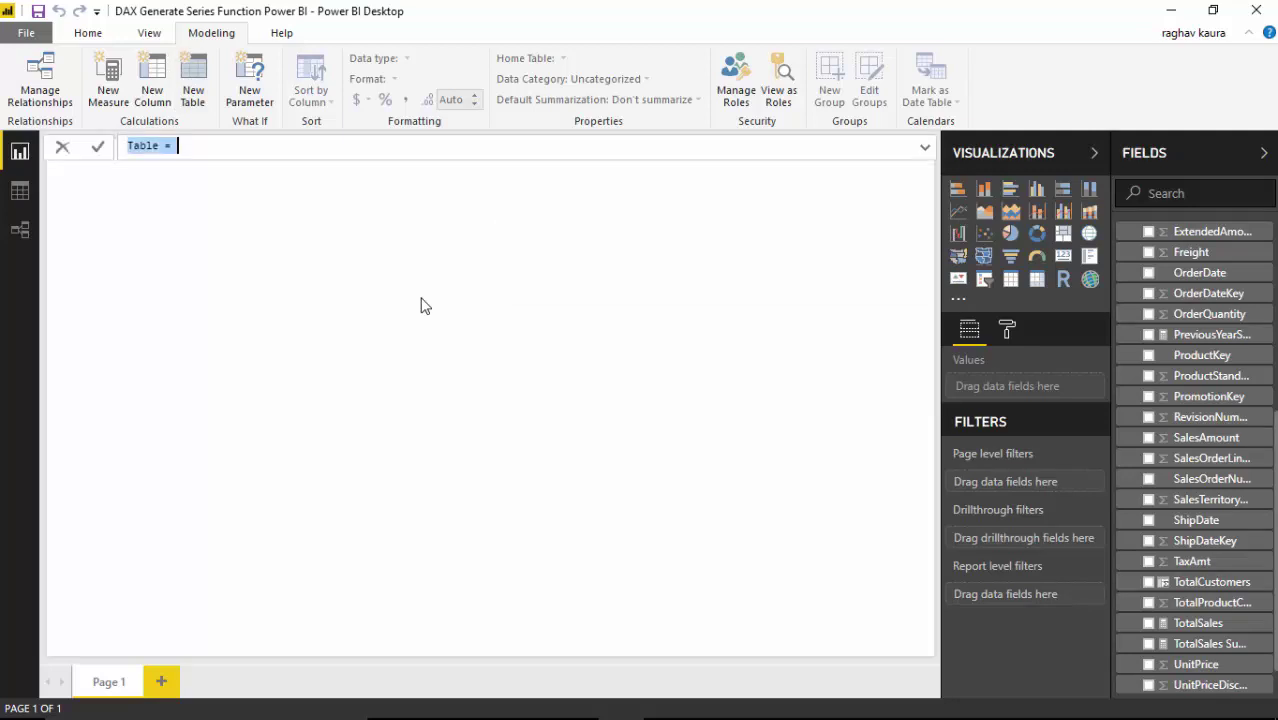
text(W)
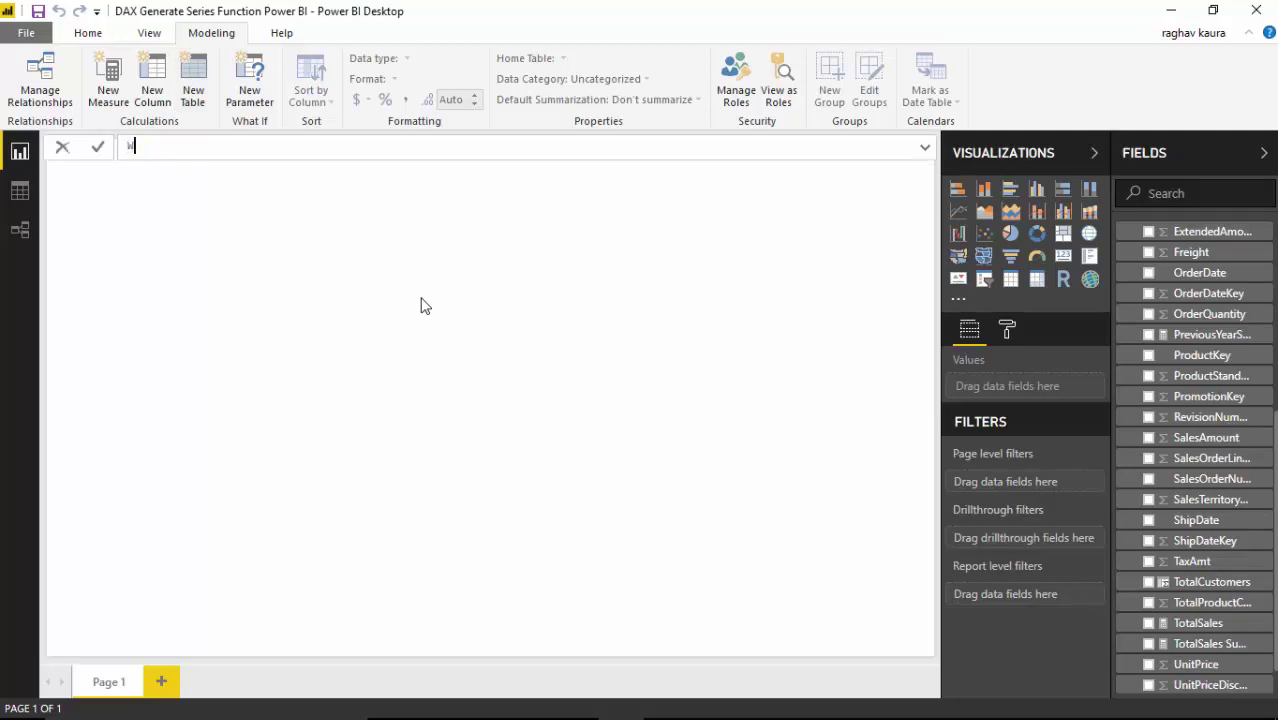
text(hatIfAnalysis=)
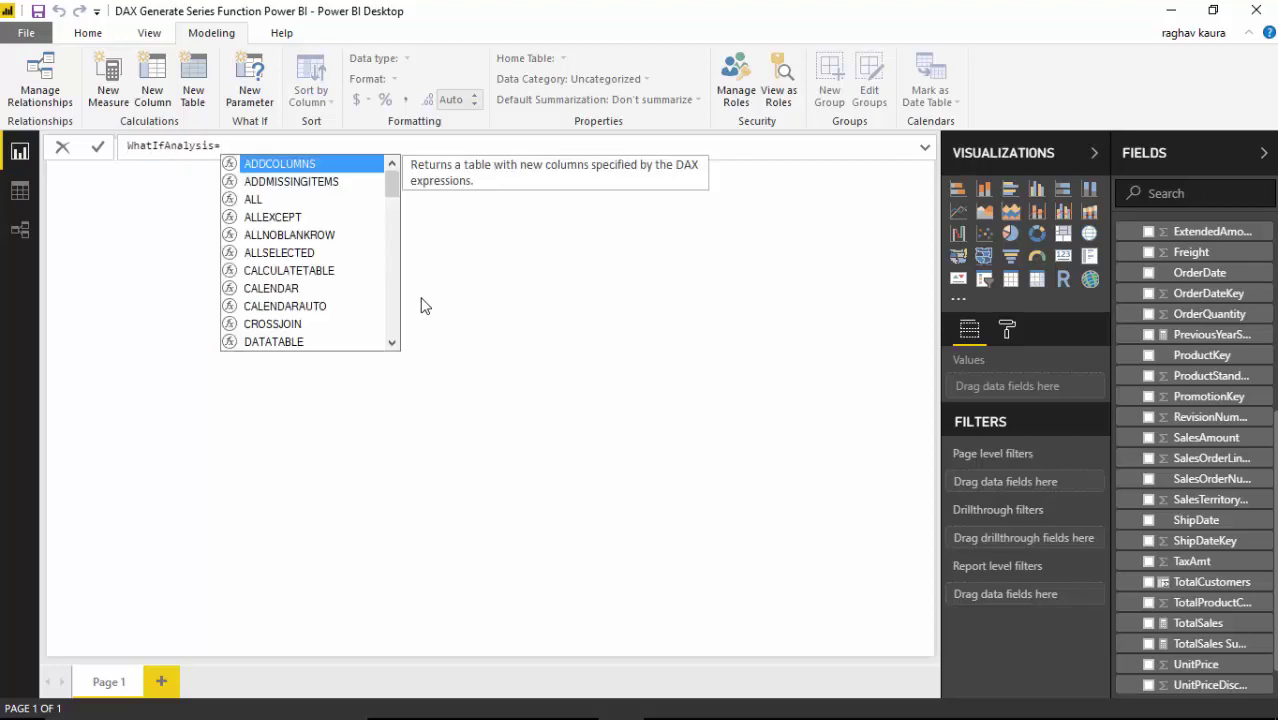
text(Gen)
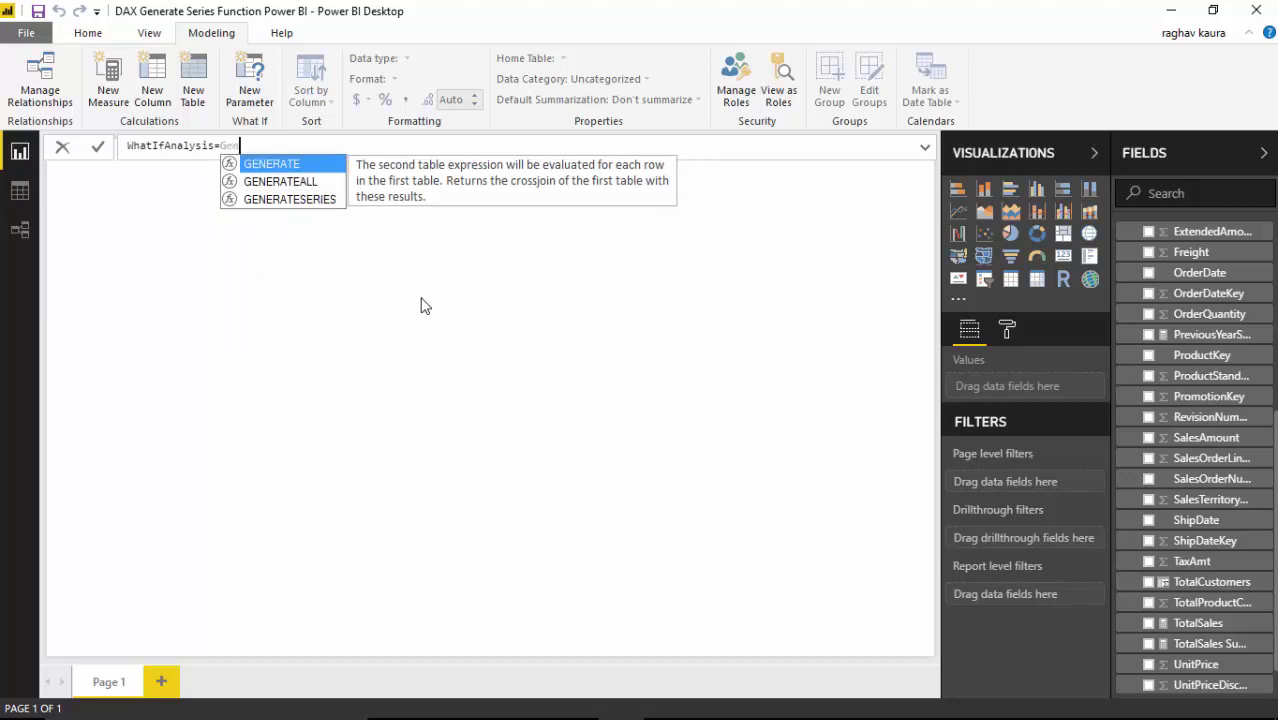
key(Down)
key(Down)
key(Tab)
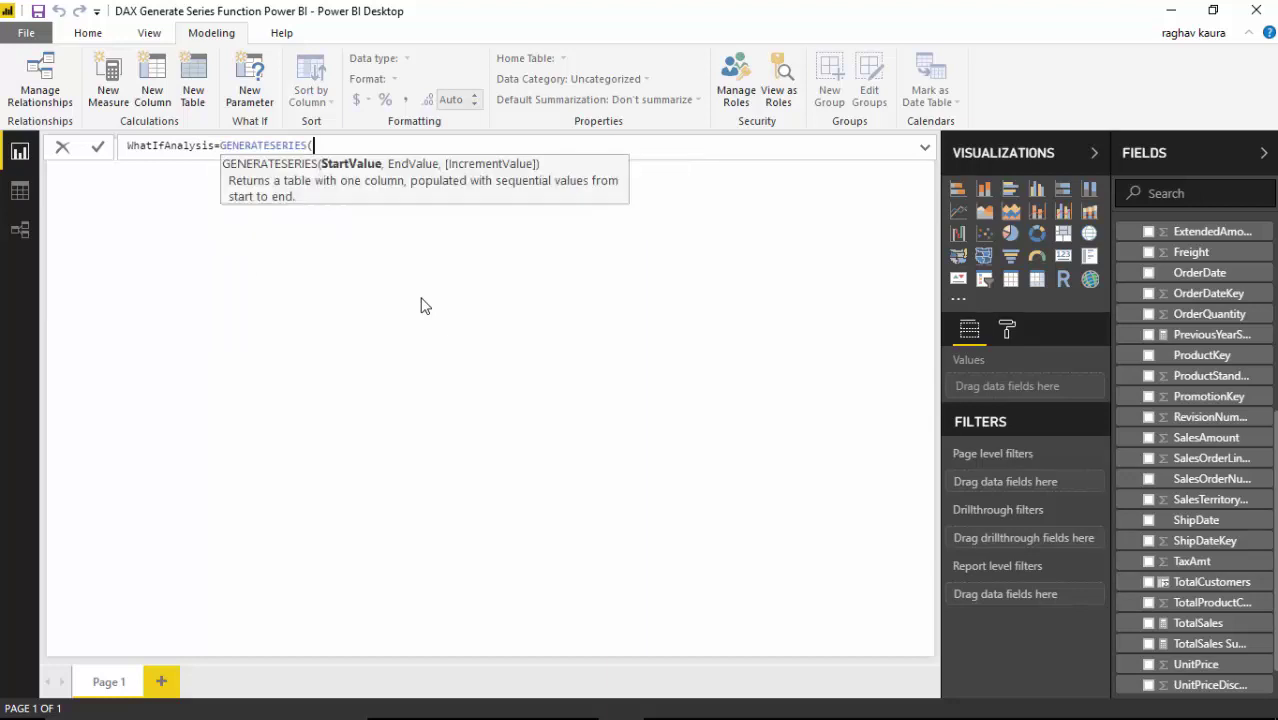
text(-1,1)
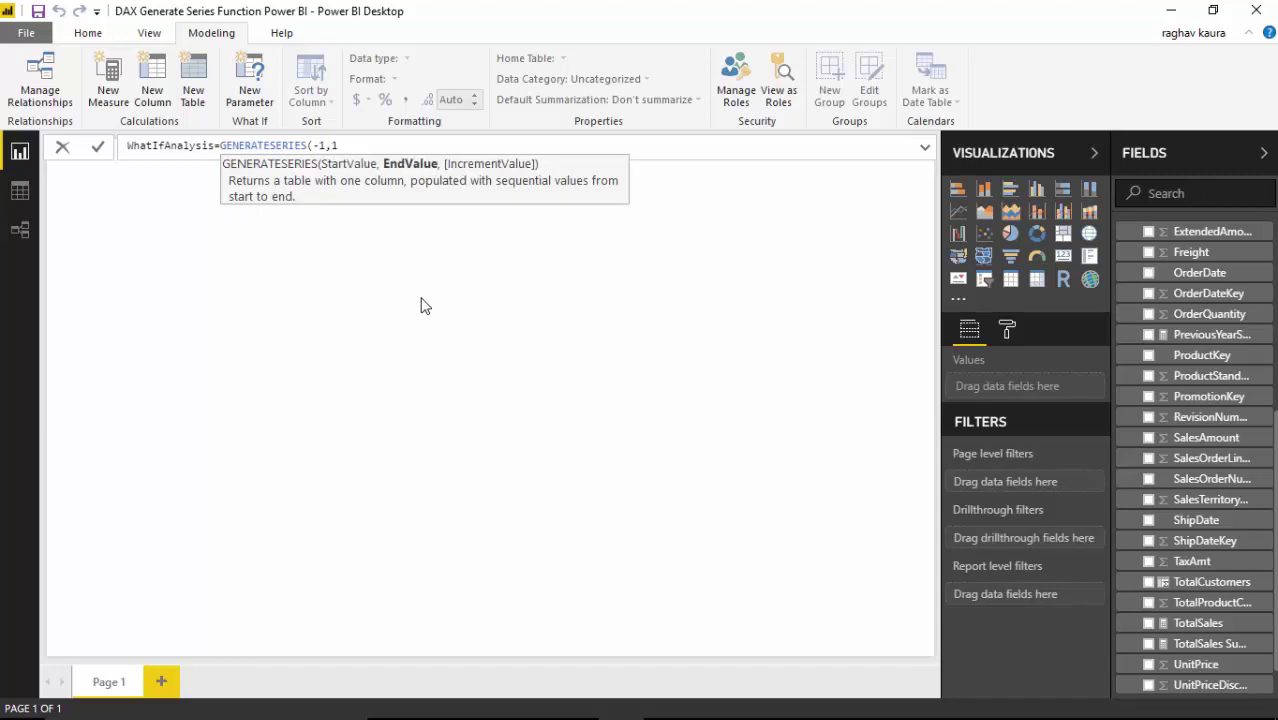
text(,)
text(.01)
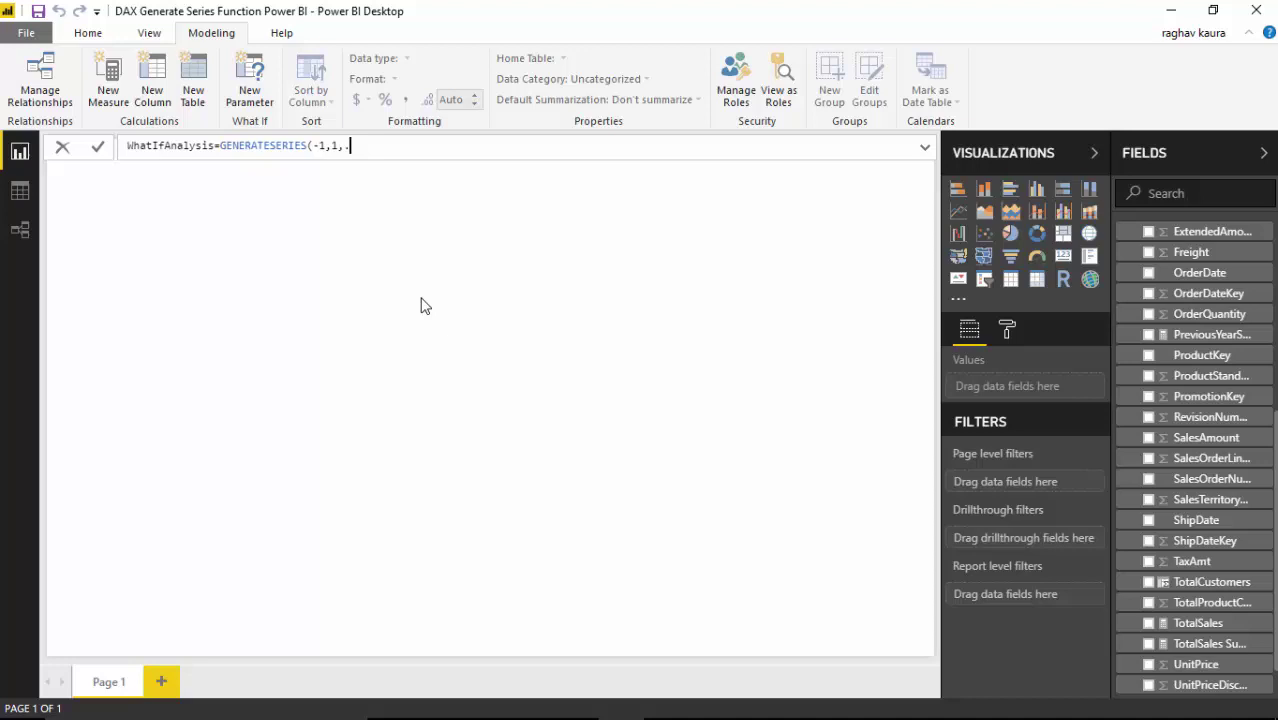
key(BackSpace)
key(BackSpace)
text(1)
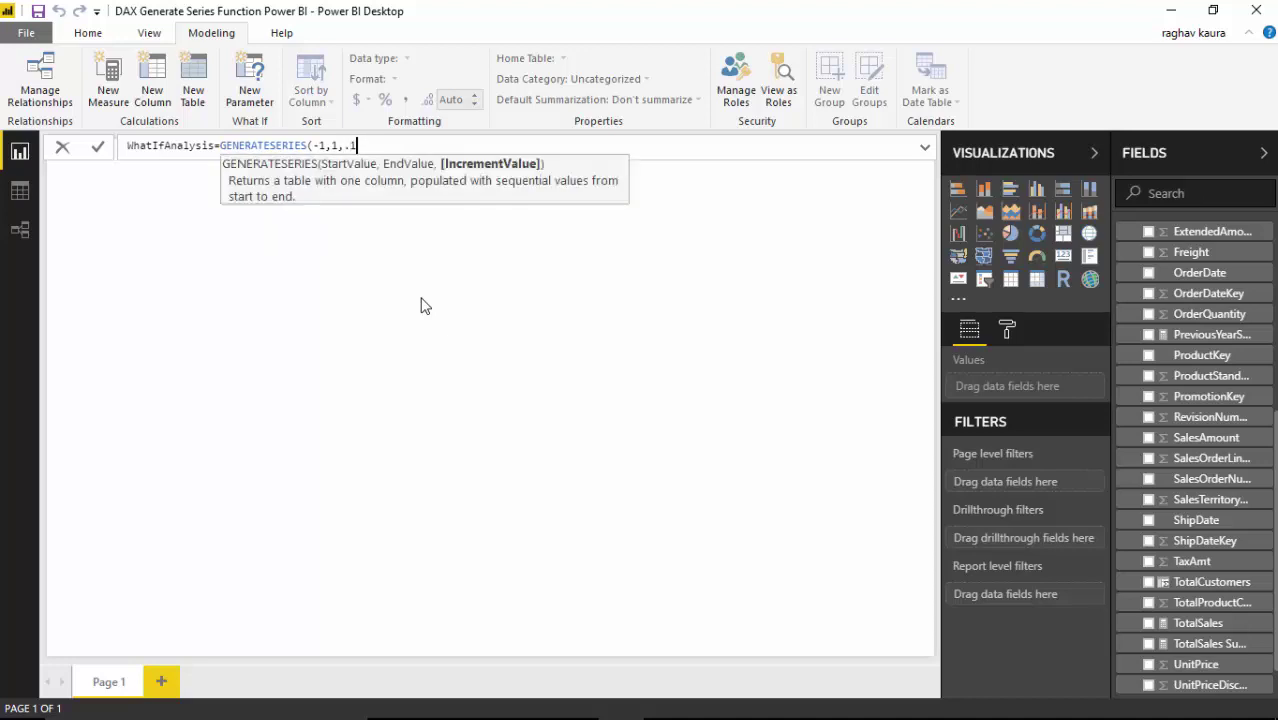
text())
key(Return)
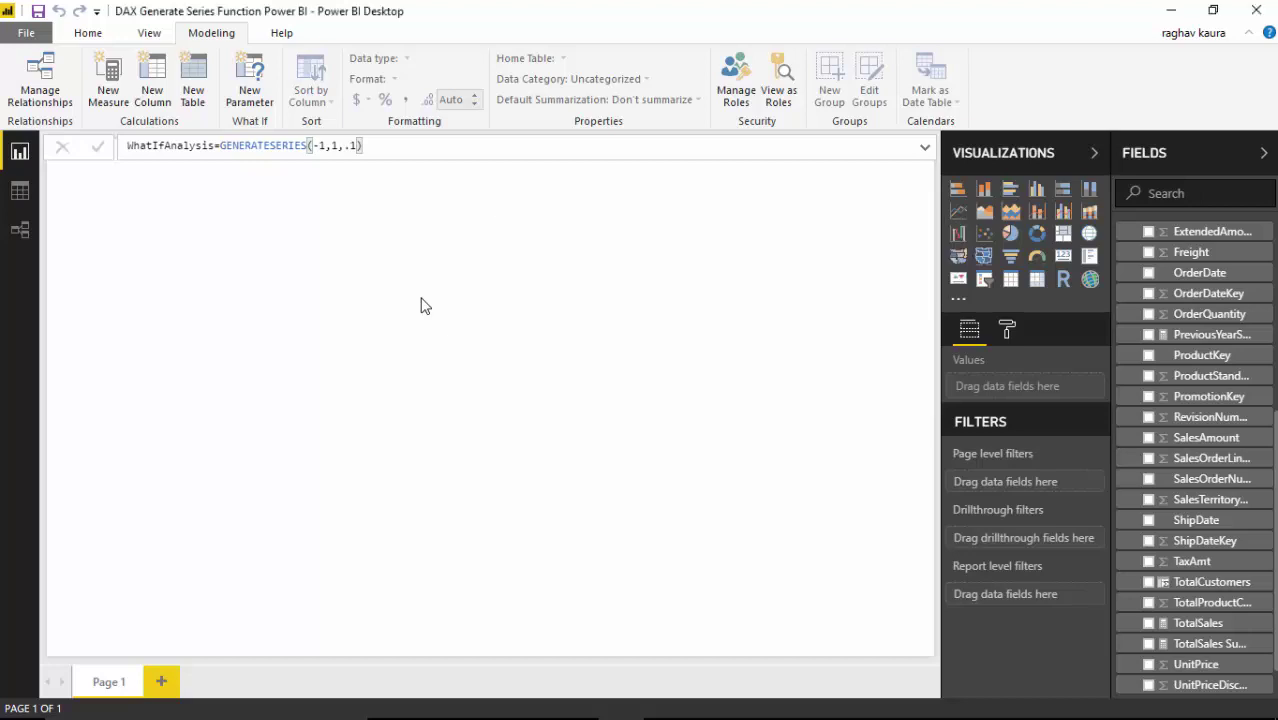
In Data view, display the WhatIfAnalysis table's 21 Value rows from -1 to 1.
click(18, 192)
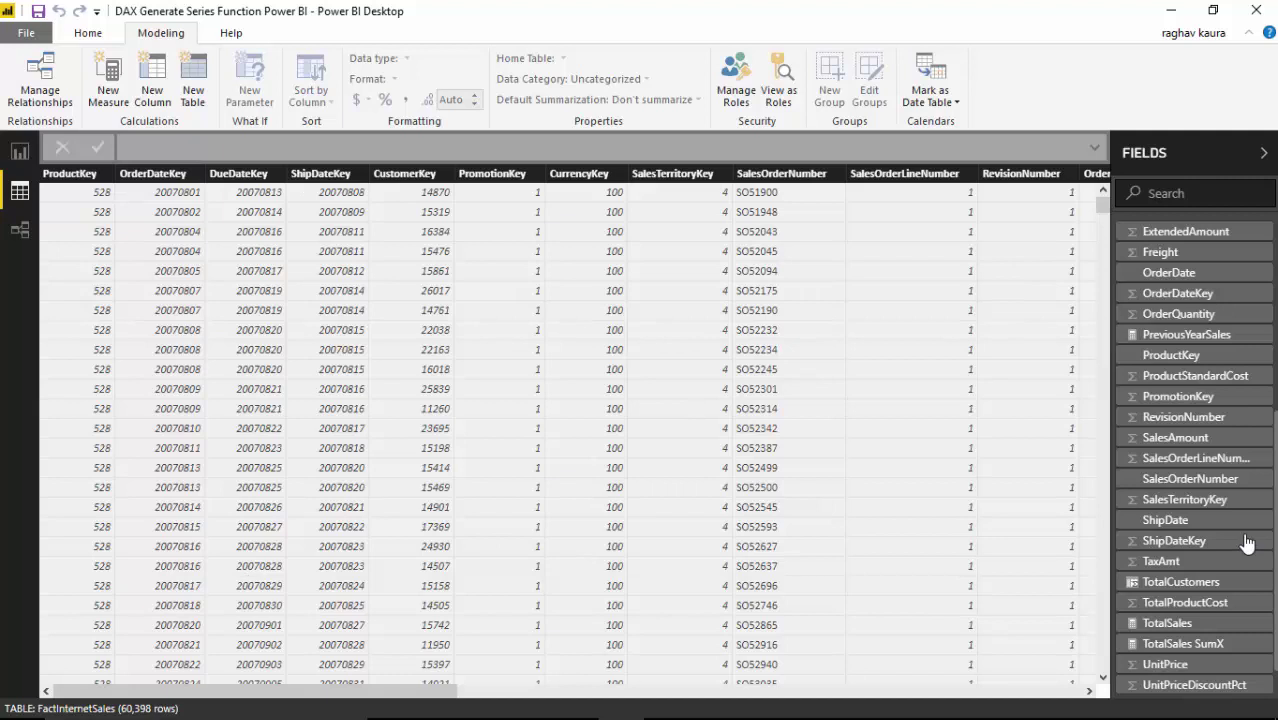
scroll(1240, 372, up, 5)
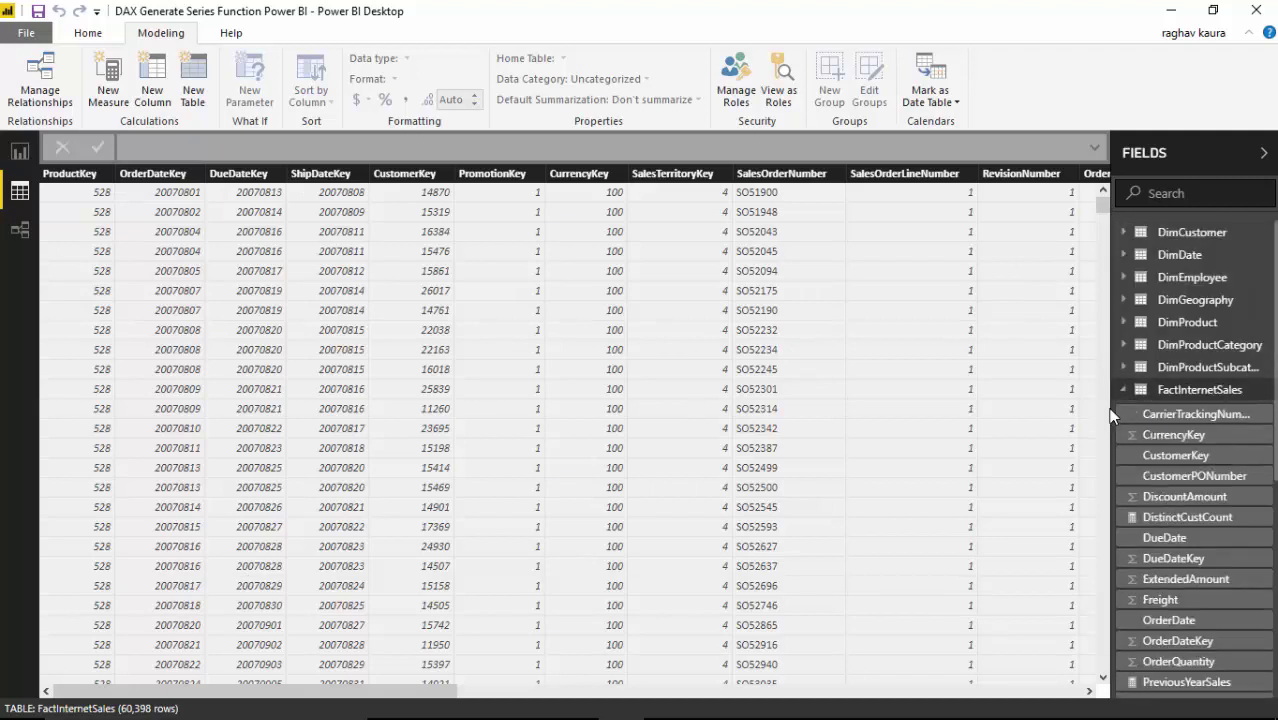
click(1124, 390)
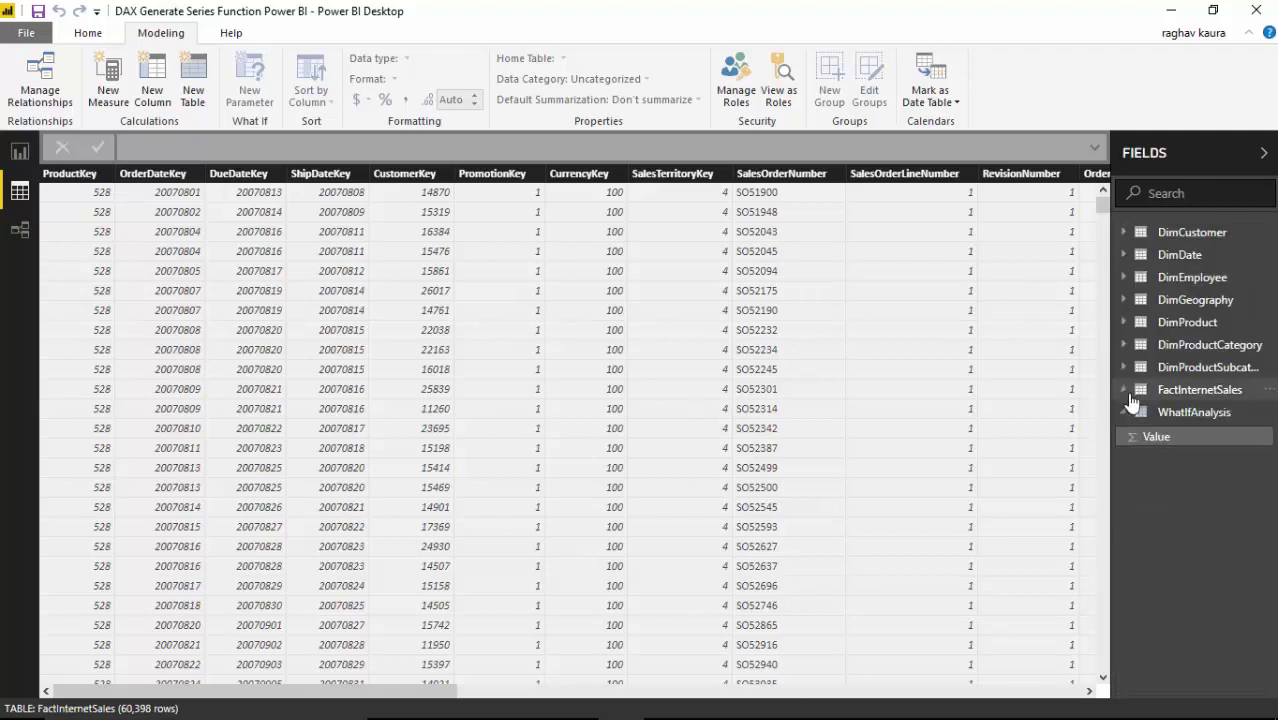
click(1190, 413)
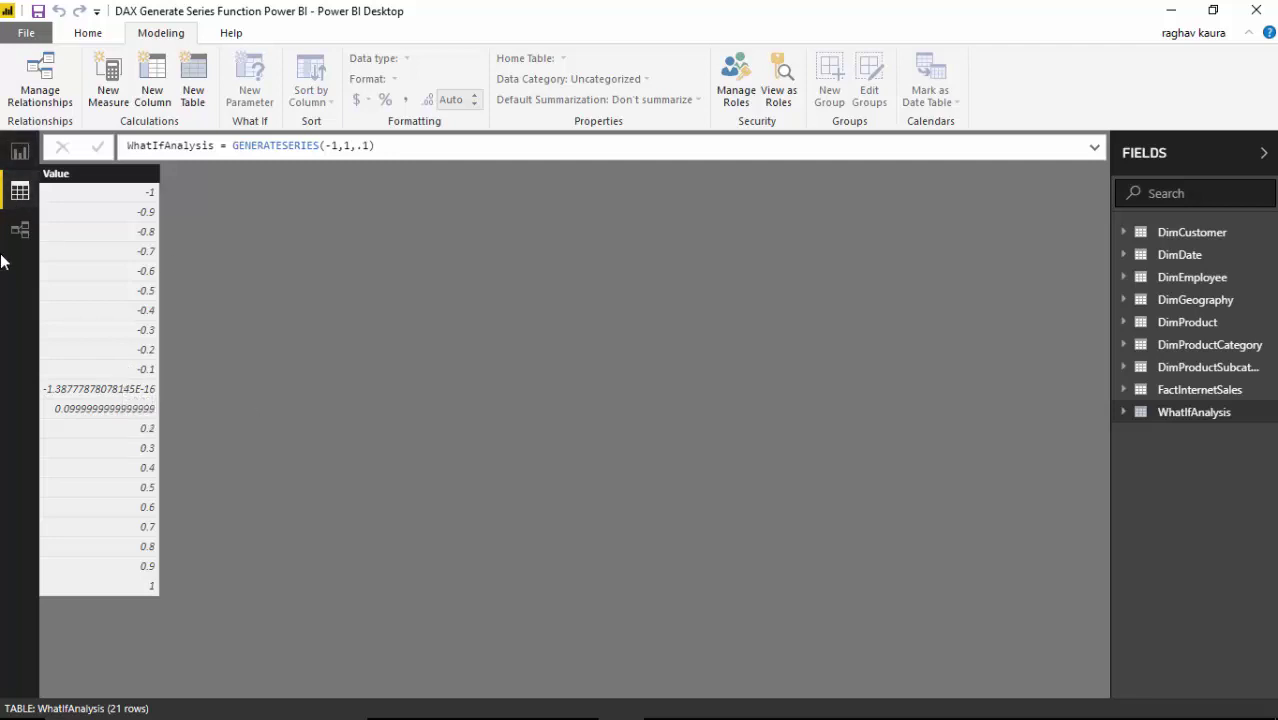
Return to Report view and refresh the Example folder listing in File Explorer.
click(17, 157)
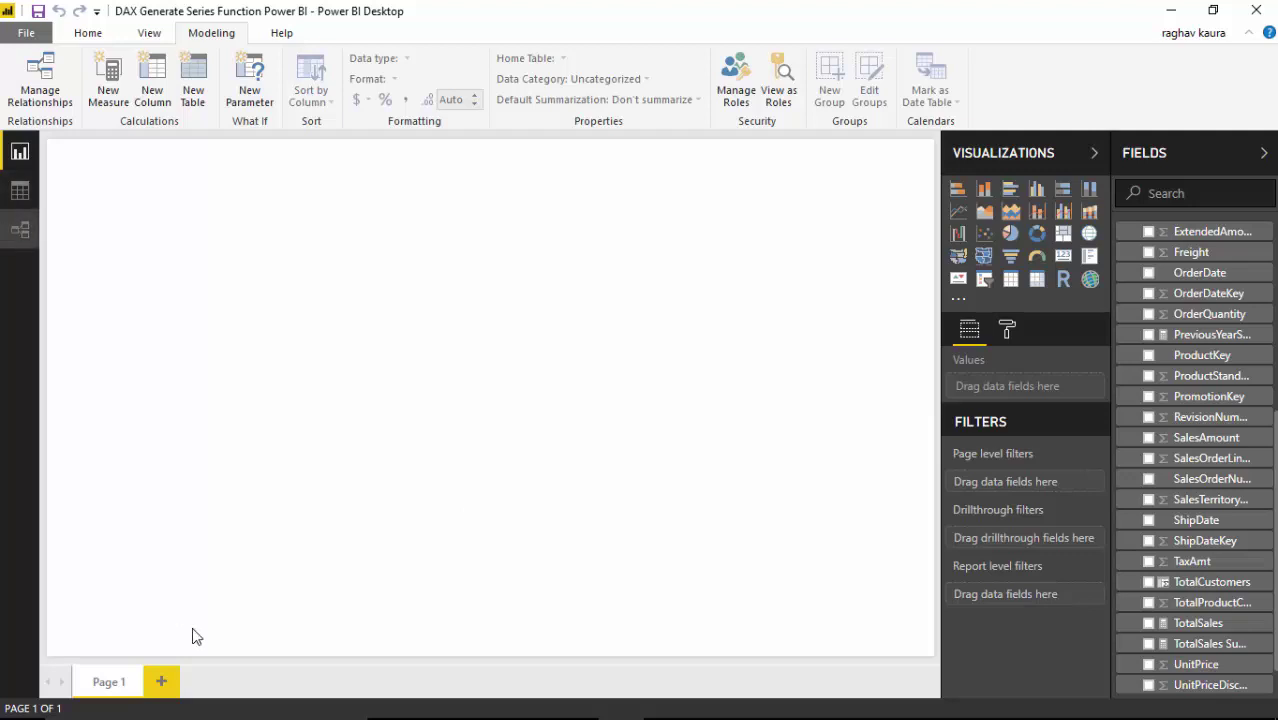
mouse_move(484, 718)
click(574, 700)
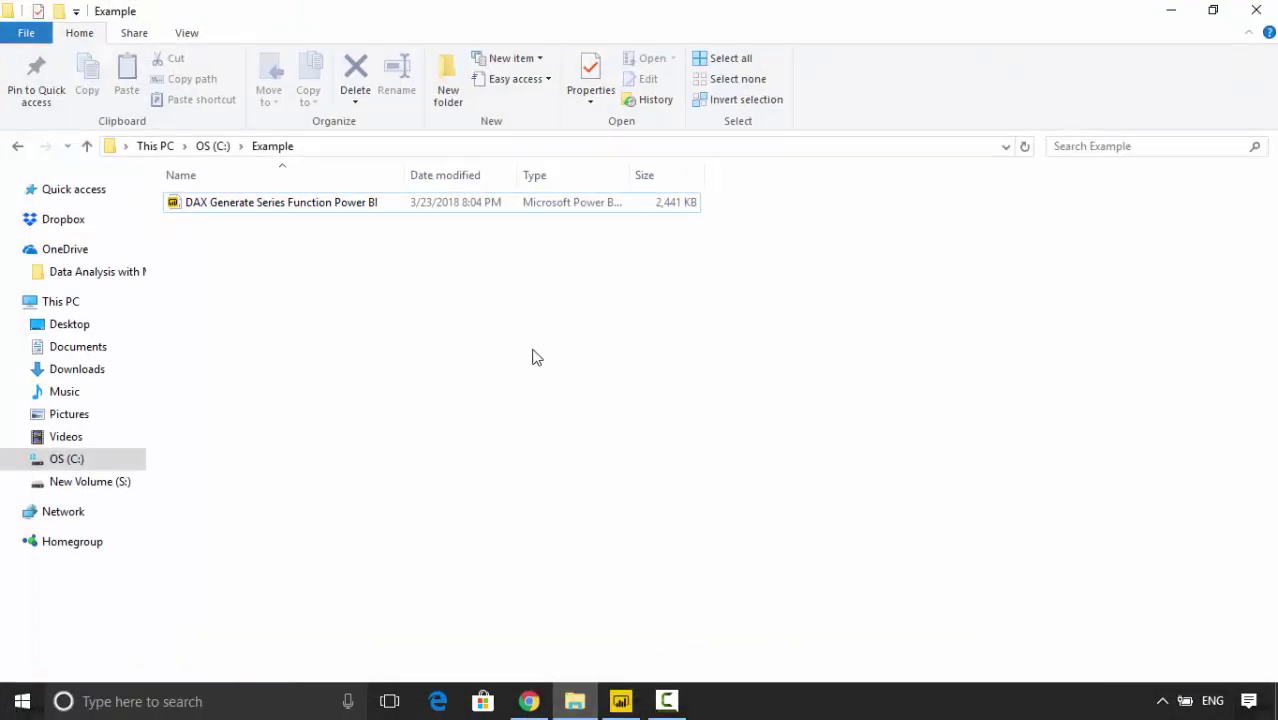
right_click(620, 322)
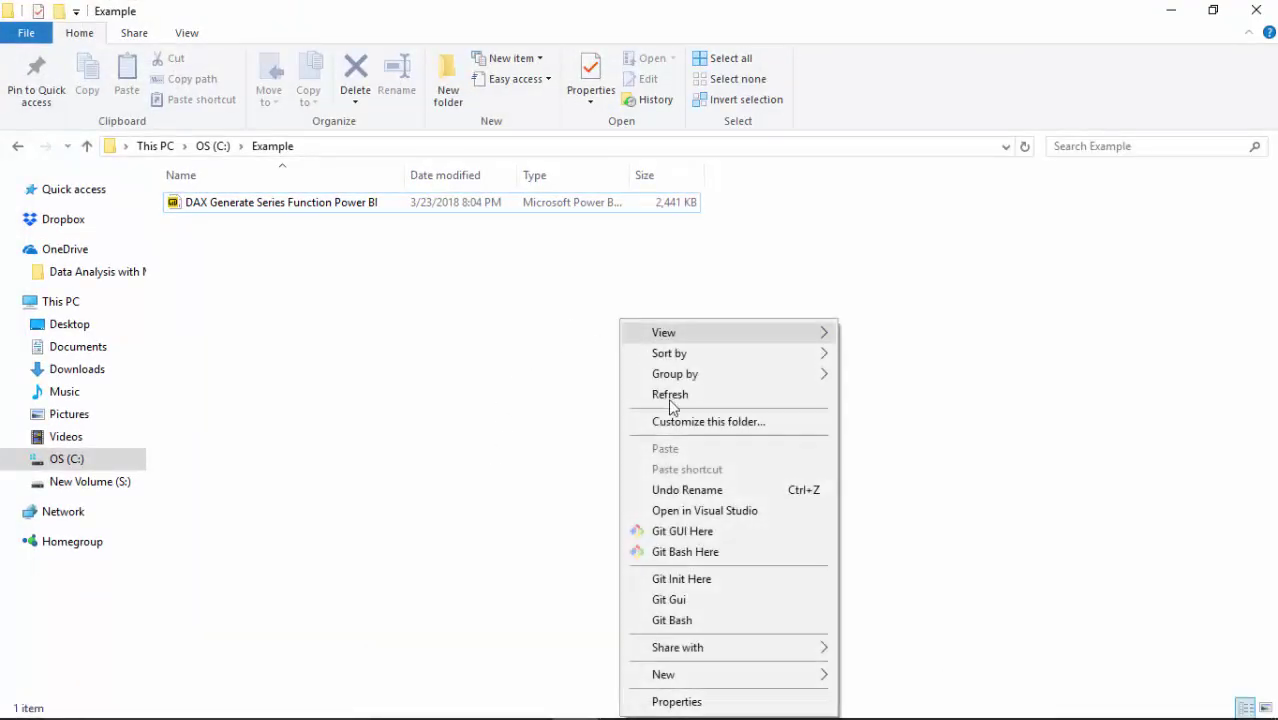
click(670, 398)
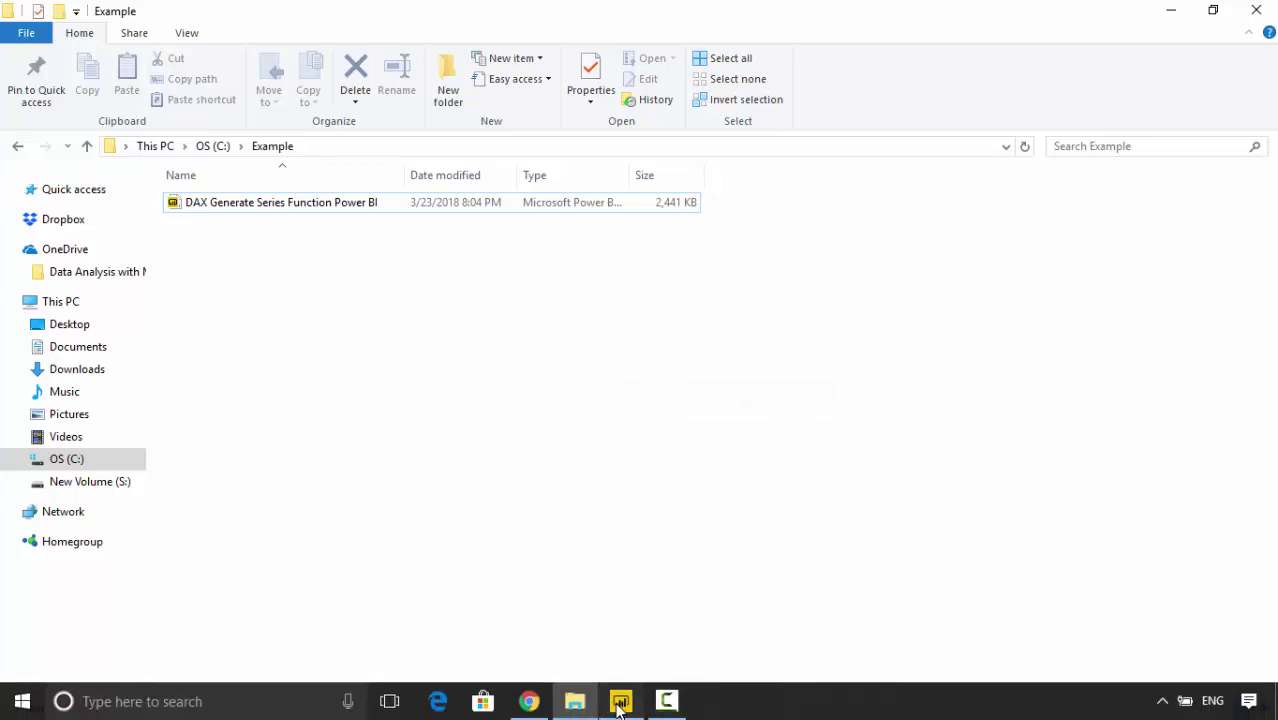
Back in Power BI Desktop, collapse FactInternetSales and select WhatIfAnalysis to show its formula.
click(624, 705)
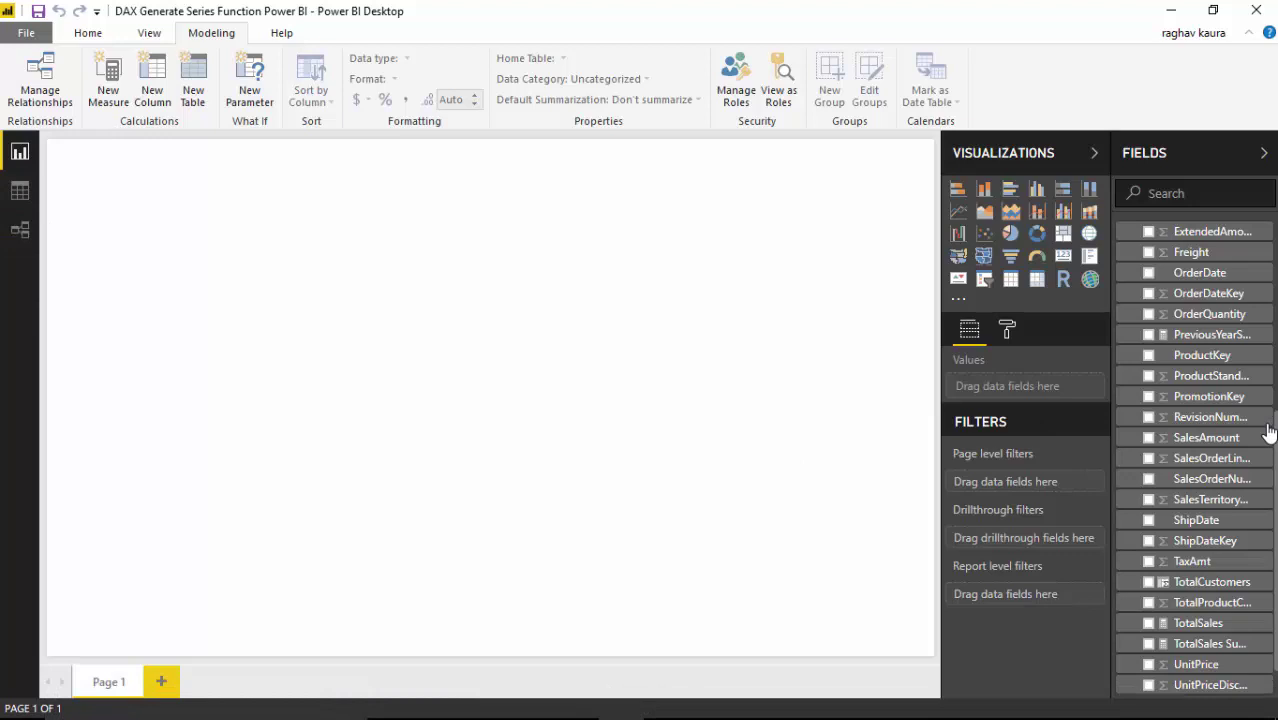
scroll(1266, 424, up, 10)
click(1122, 389)
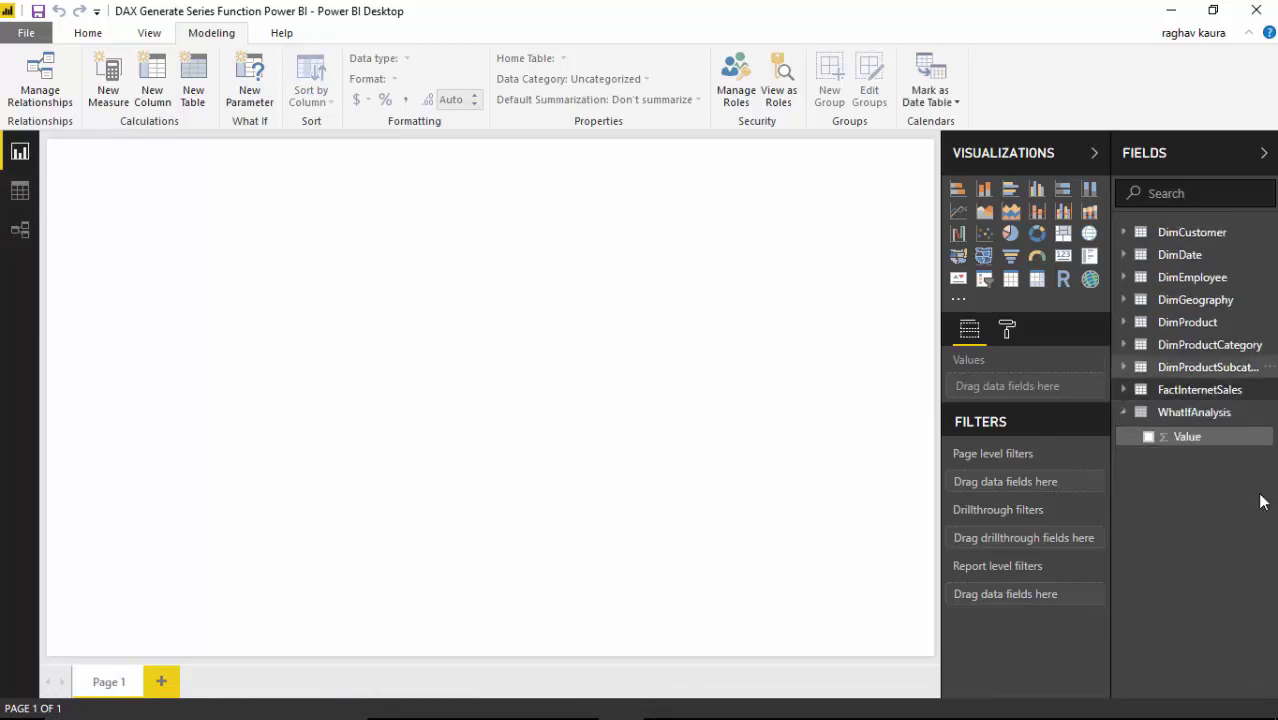
click(1196, 416)
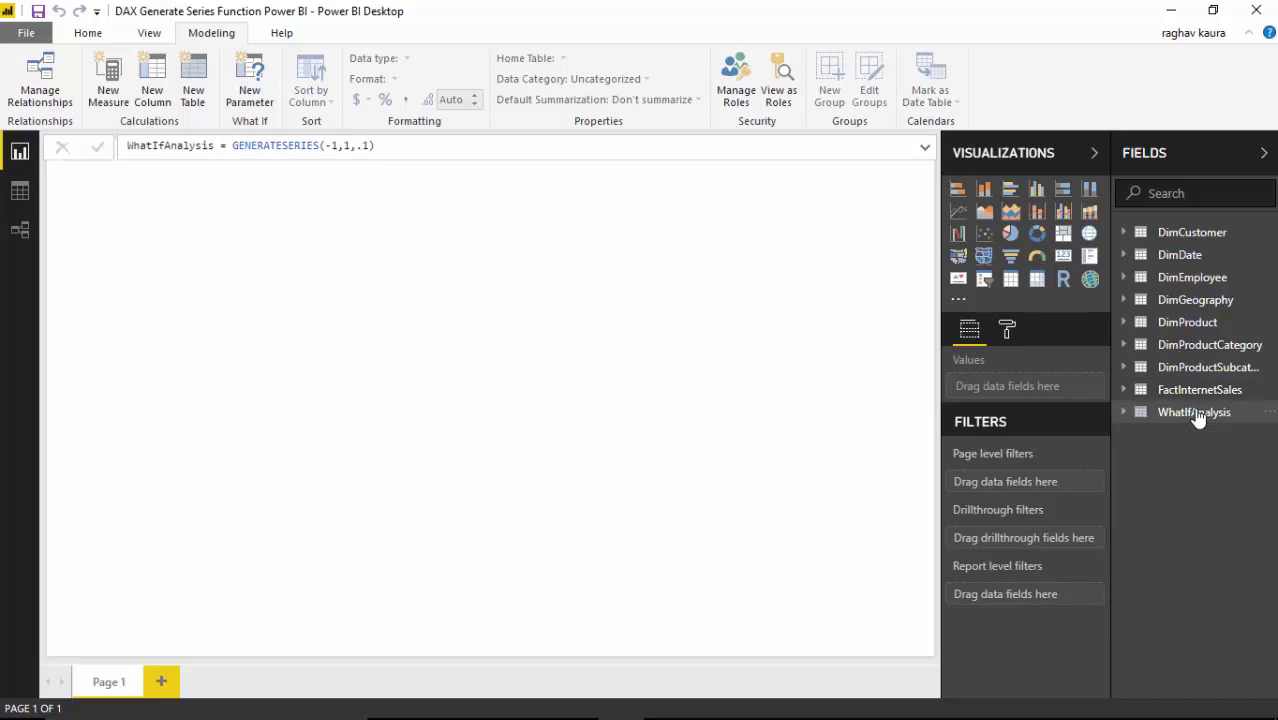
Change the formula to GENERATESERIES(-1000000,1000000,1), commit it, and save the report.
click(339, 145)
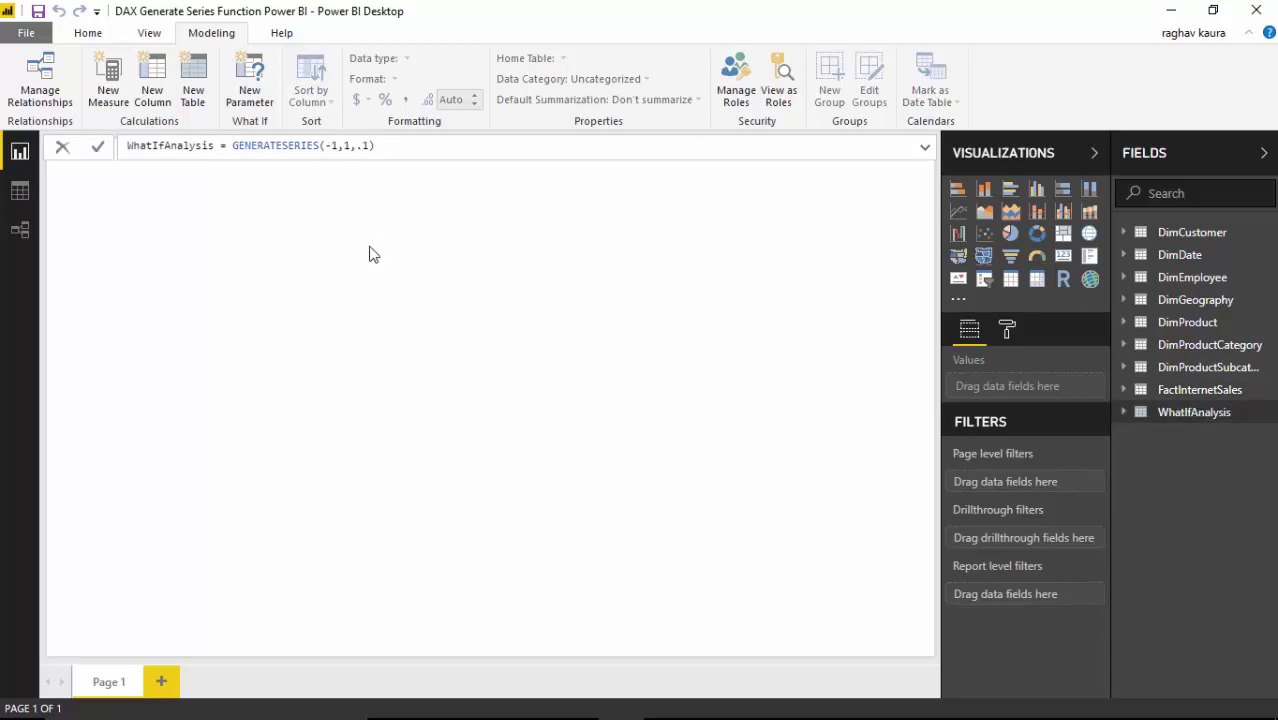
text(000000)
key(Right)
key(Right)
text(000000)
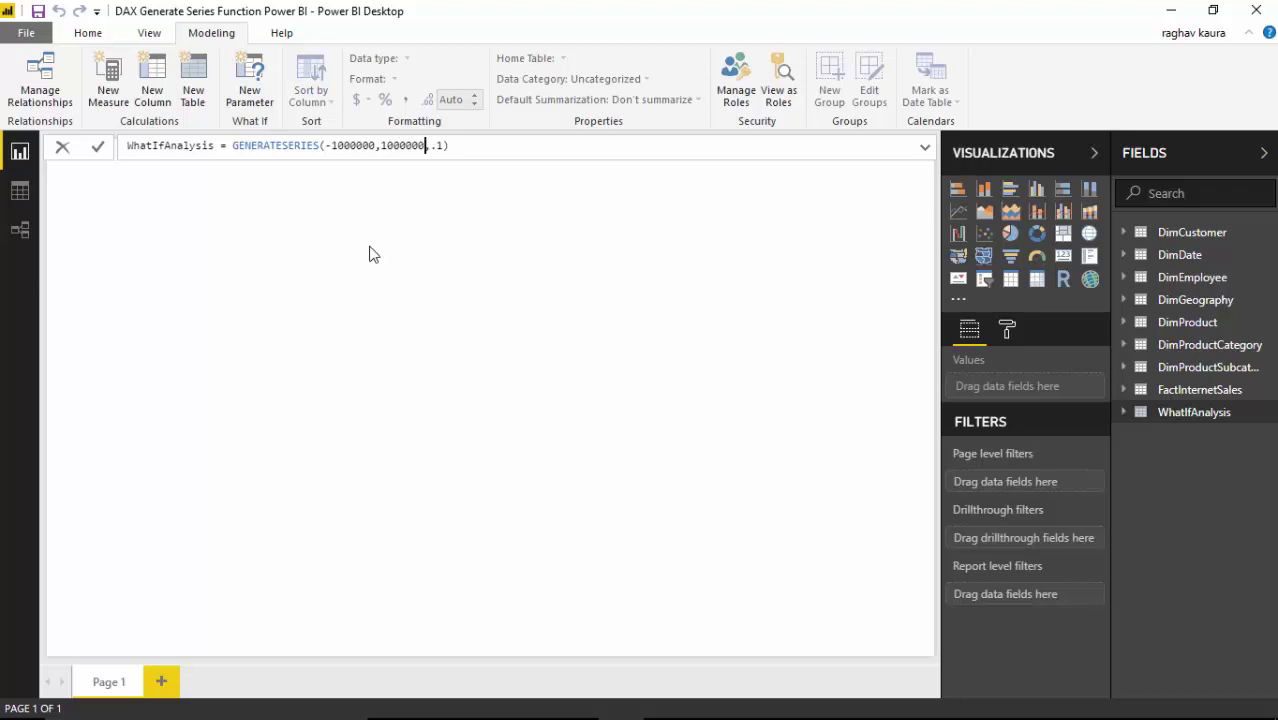
key(Right)
key(Delete)
key(Return)
click(37, 12)
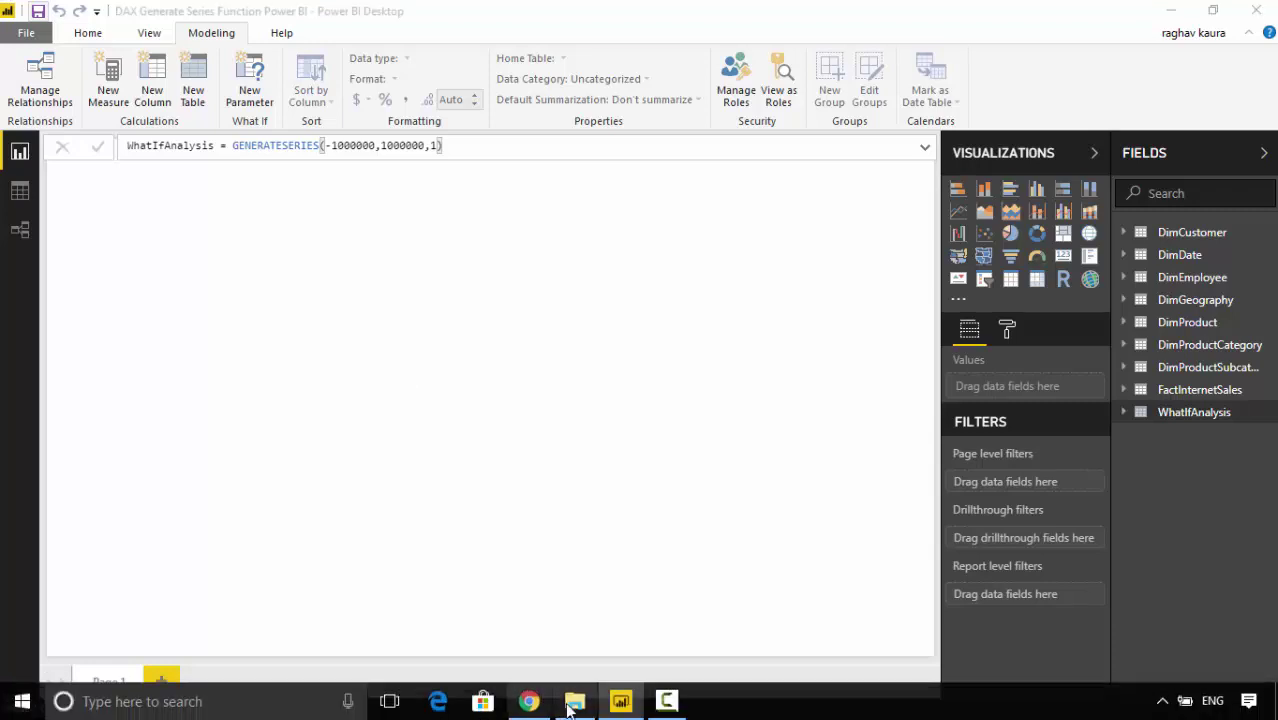
Refresh the Example folder to see the .pbix file grown to 25,501 KB.
click(574, 701)
right_click(527, 360)
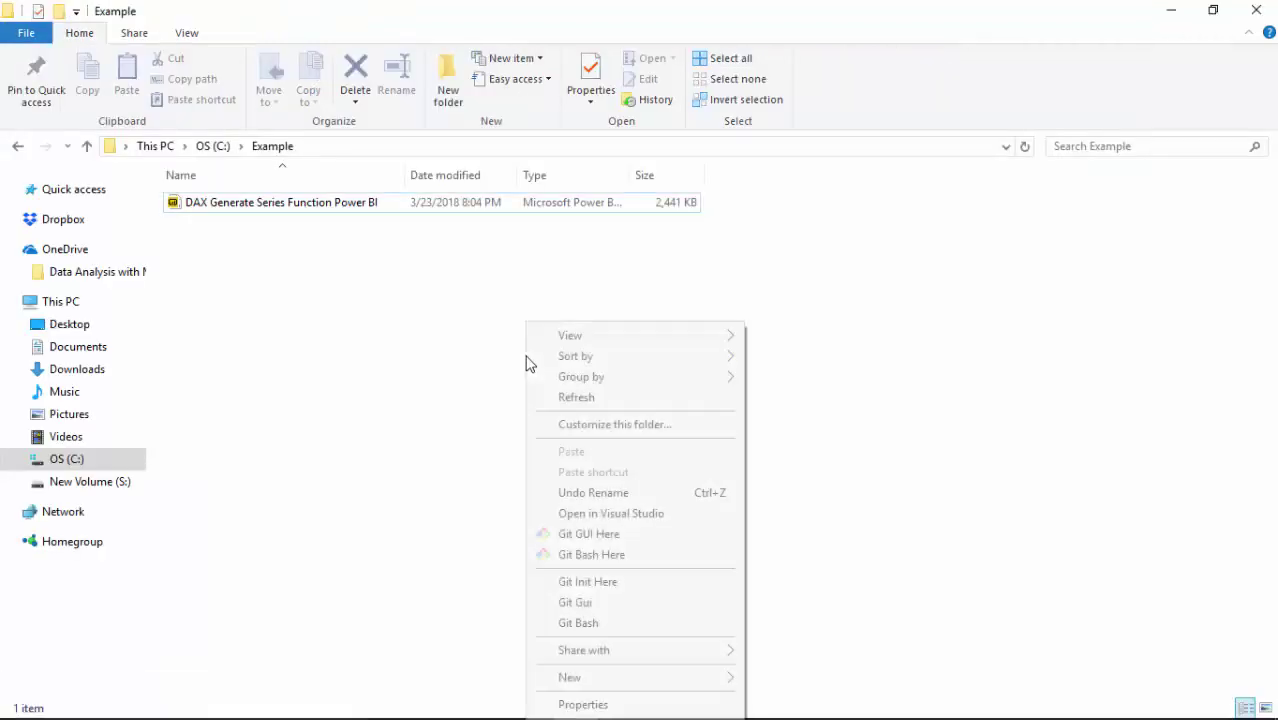
click(551, 397)
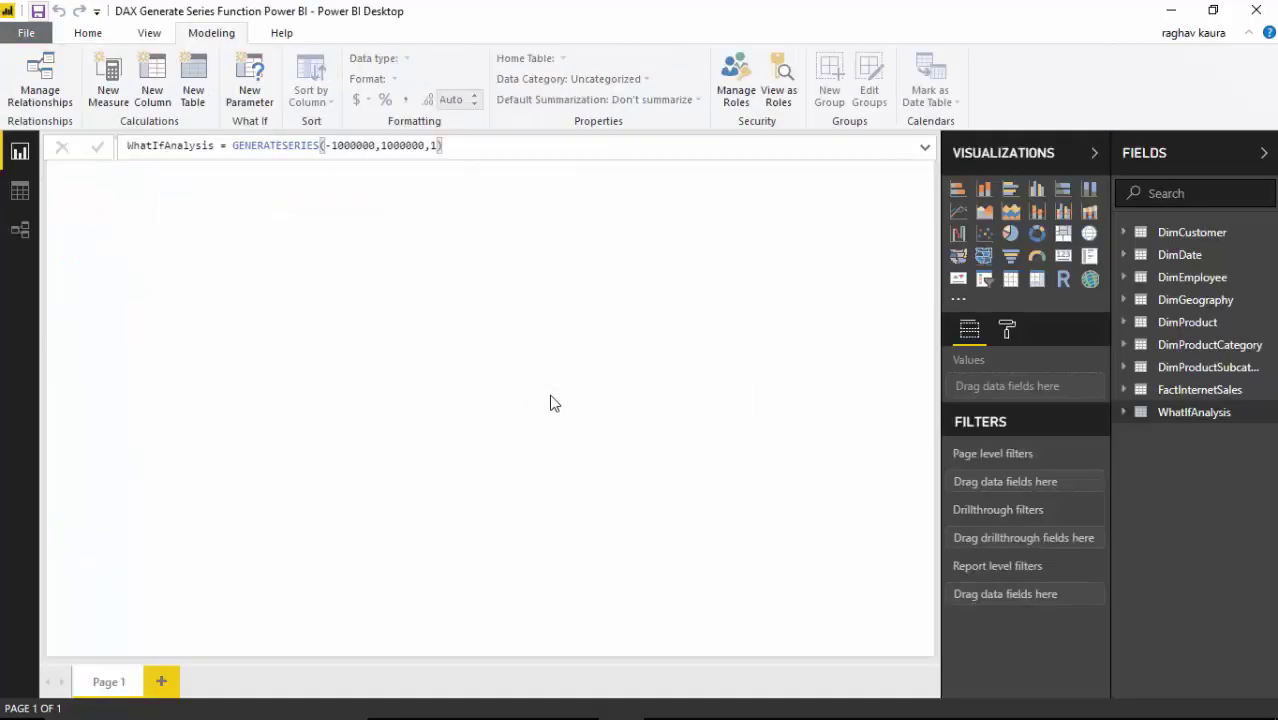
click(573, 703)
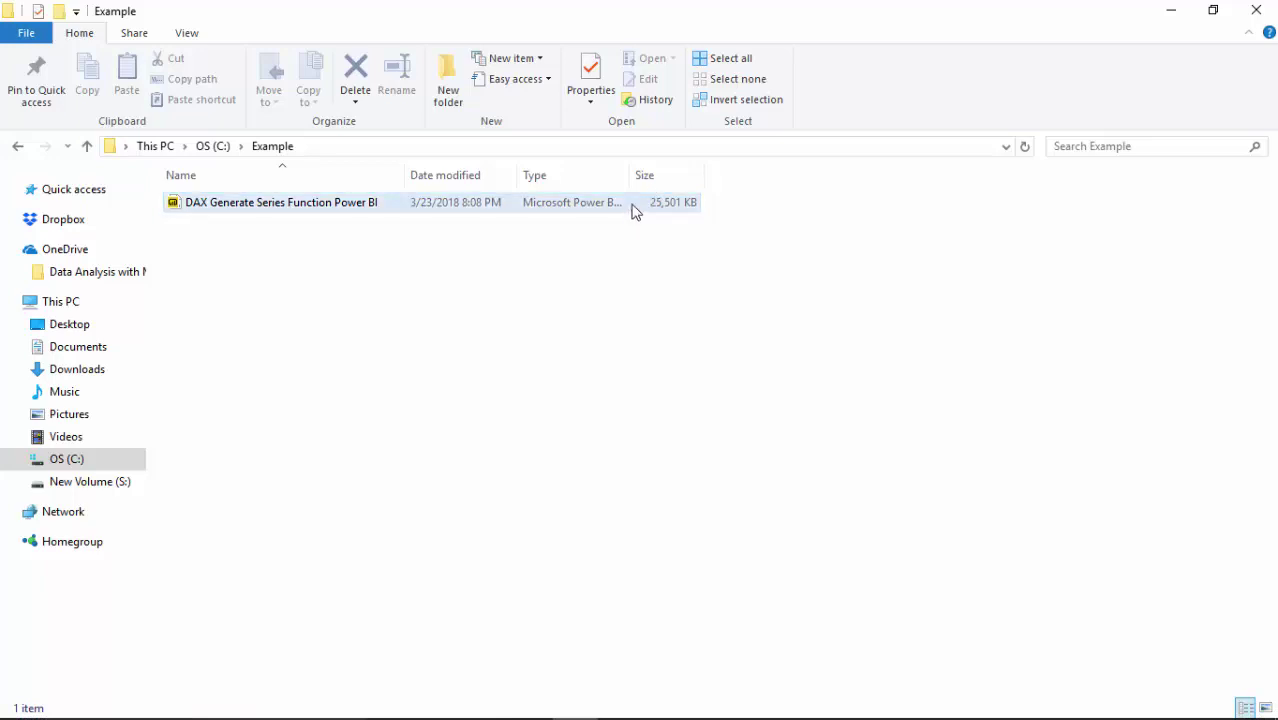
Revert the WhatIfAnalysis formula to GENERATESERIES(-1,1,.1) and commit it.
click(1170, 11)
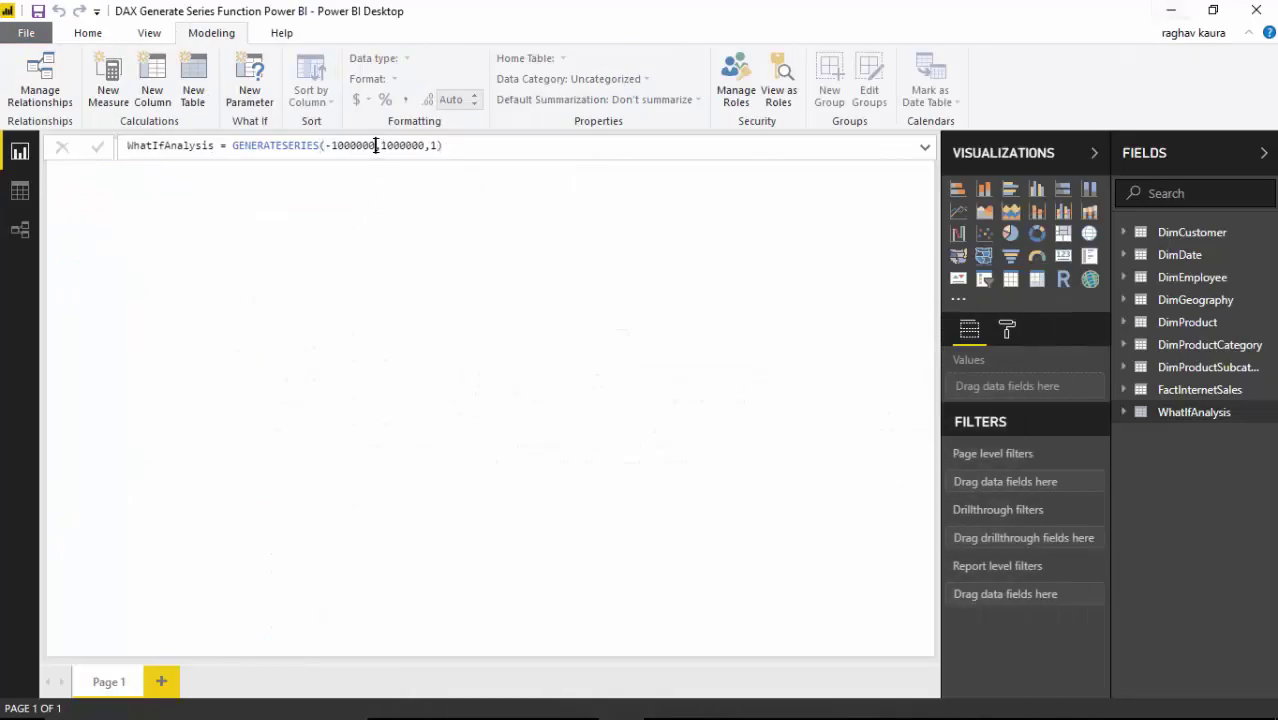
double_click(376, 146)
click(368, 146)
drag(372, 146, 345, 146)
text(0)
key(BackSpace)
key(BackSpace)
key(shift+Right)
key(shift+Right)
key(shift+Right)
key(shift+Right)
key(shift+Right)
key(shift+Right)
key(shift+Right)
text(1)
key(Right)
key(shift+Right)
text(.1)
key(Return)
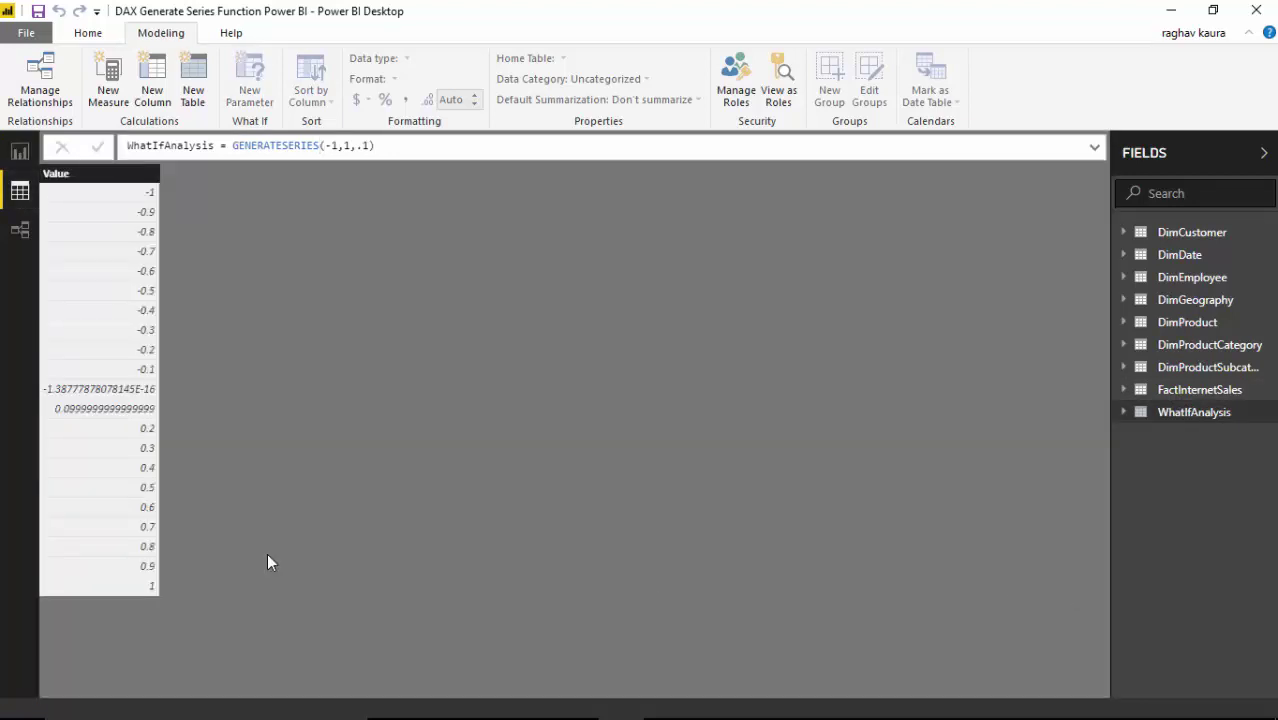
Inspect the 21-row Value column, review the formula, and save the report.
click(124, 414)
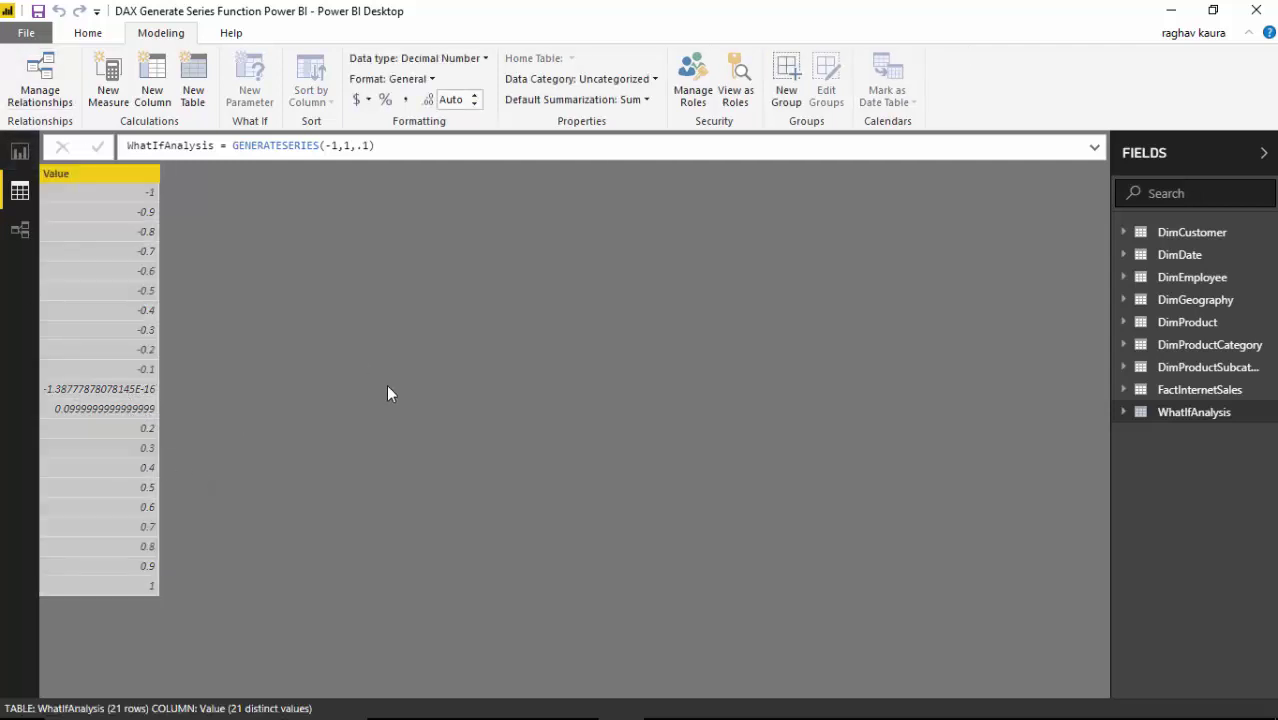
click(425, 146)
click(35, 12)
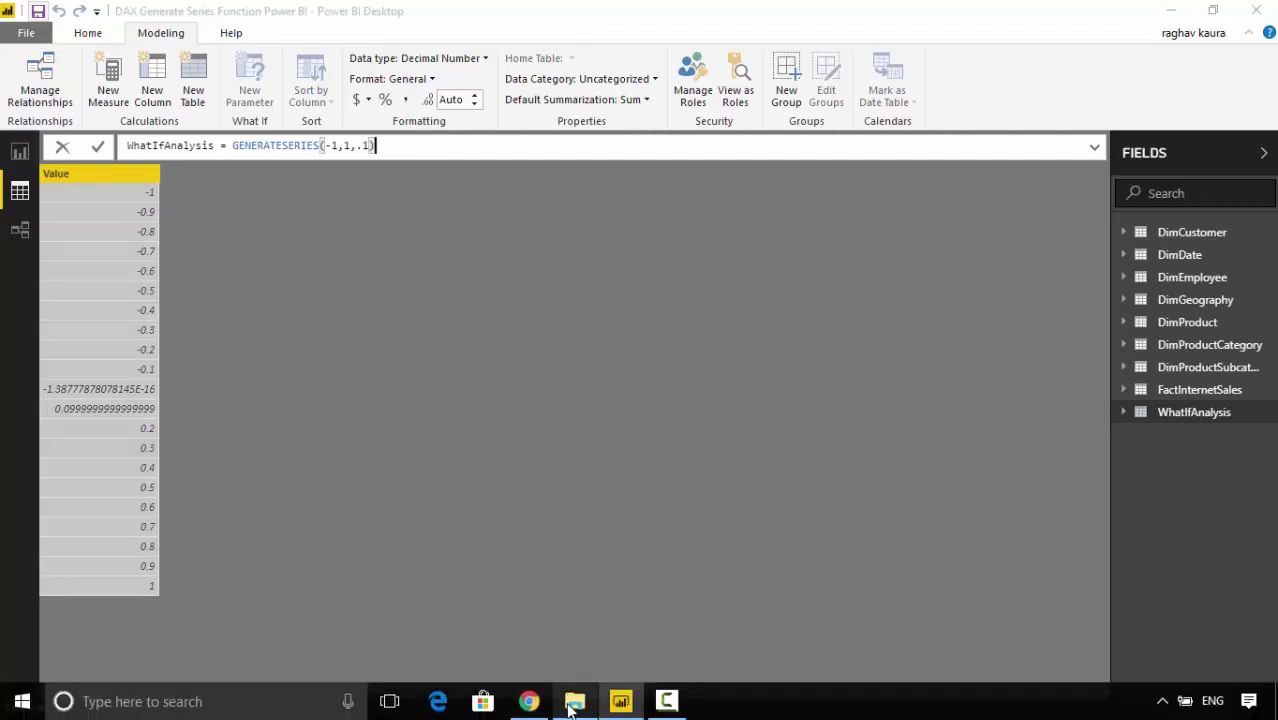
click(573, 705)
key(alt+Tab)
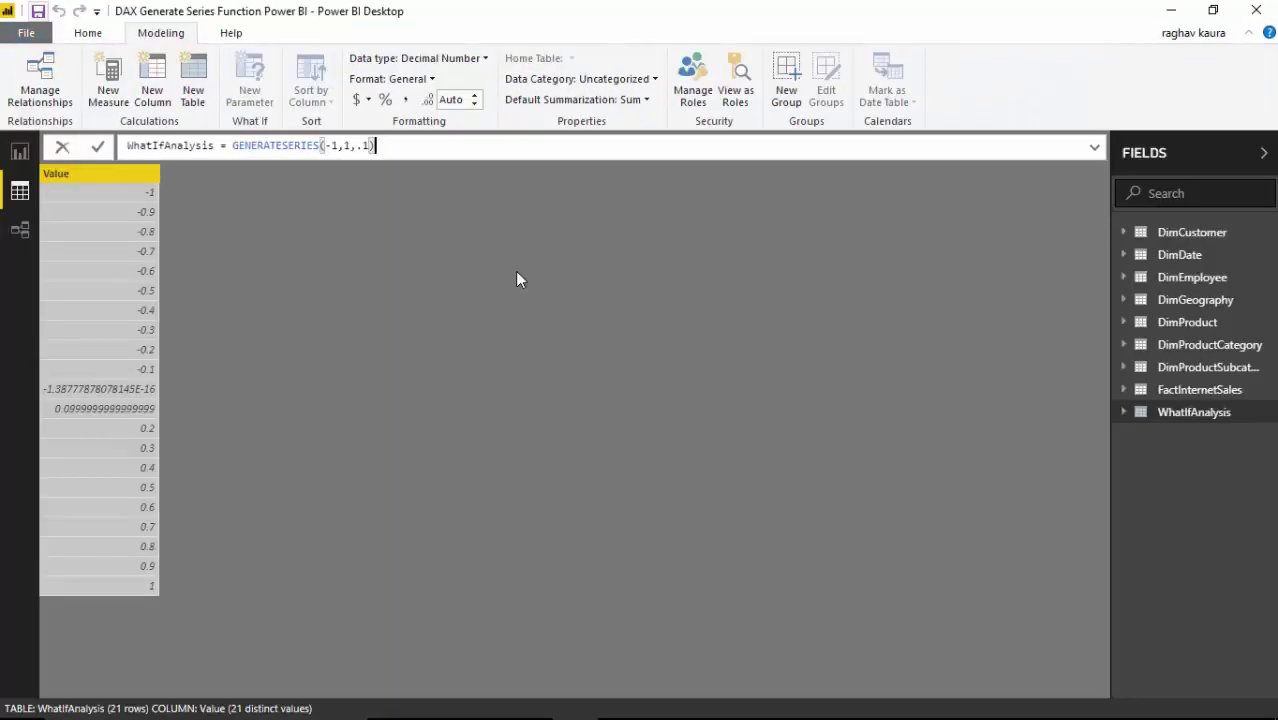
click(574, 702)
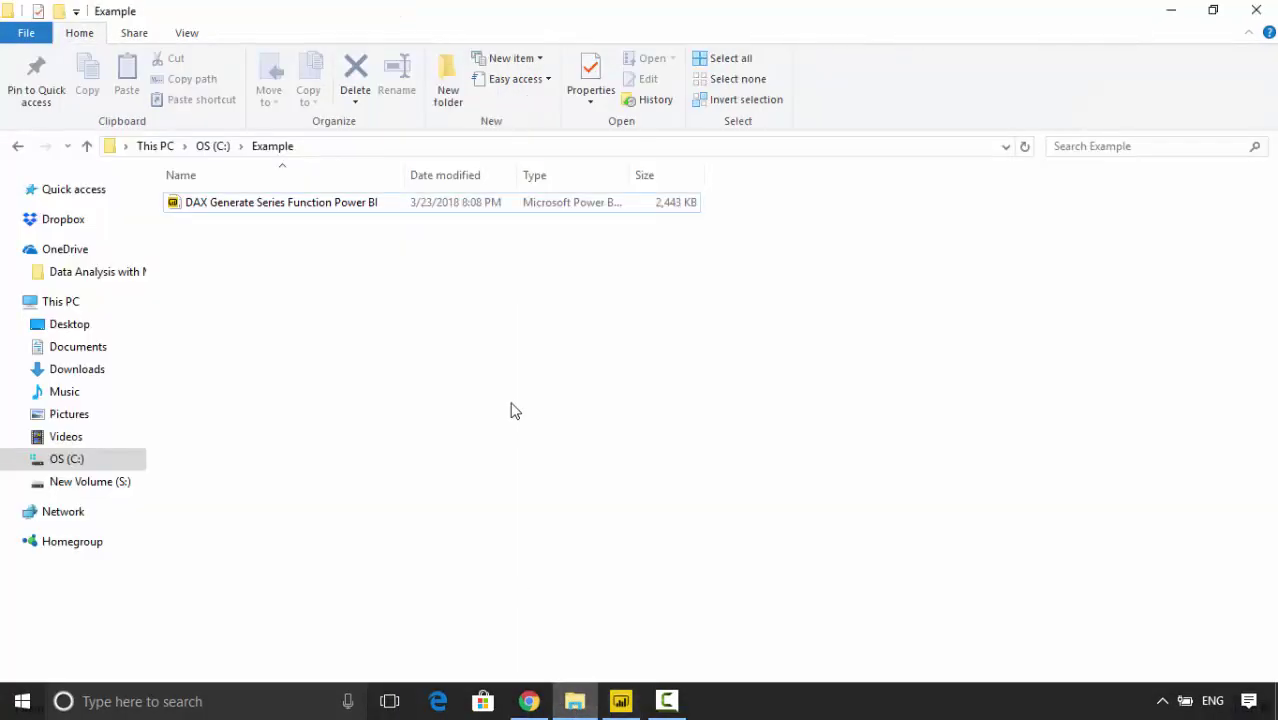
right_click(513, 410)
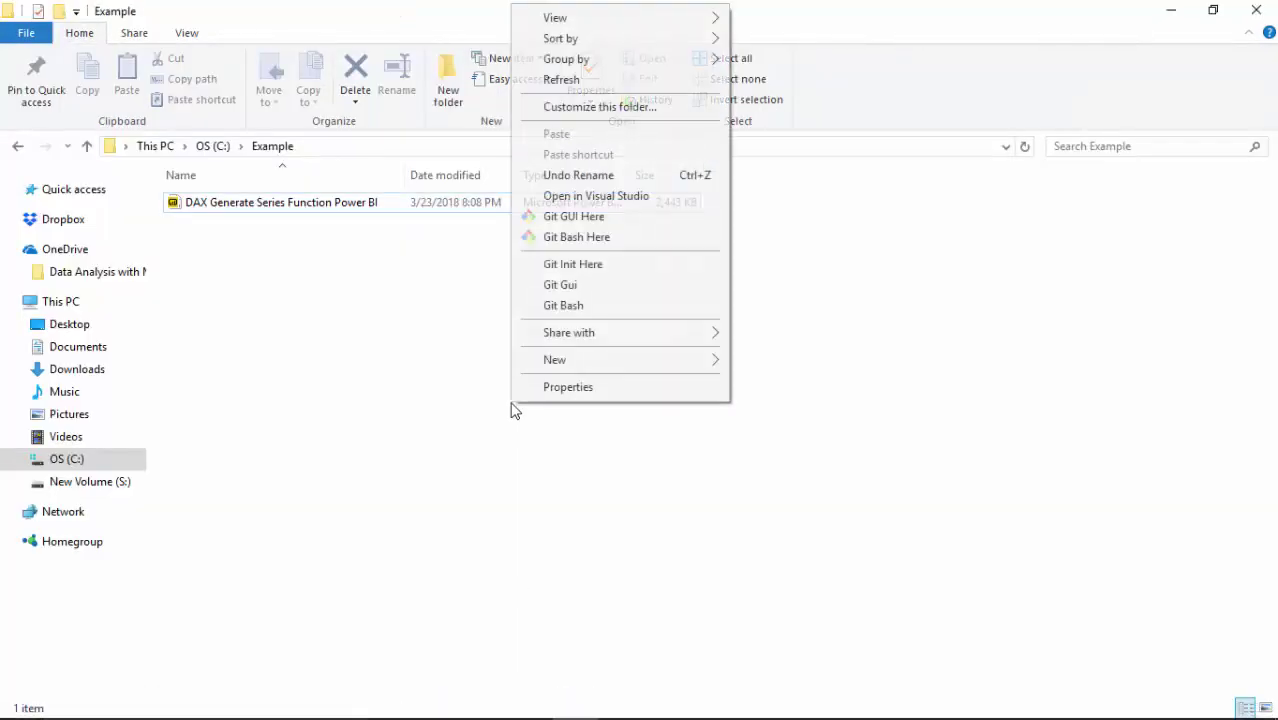
click(597, 80)
click(1168, 10)
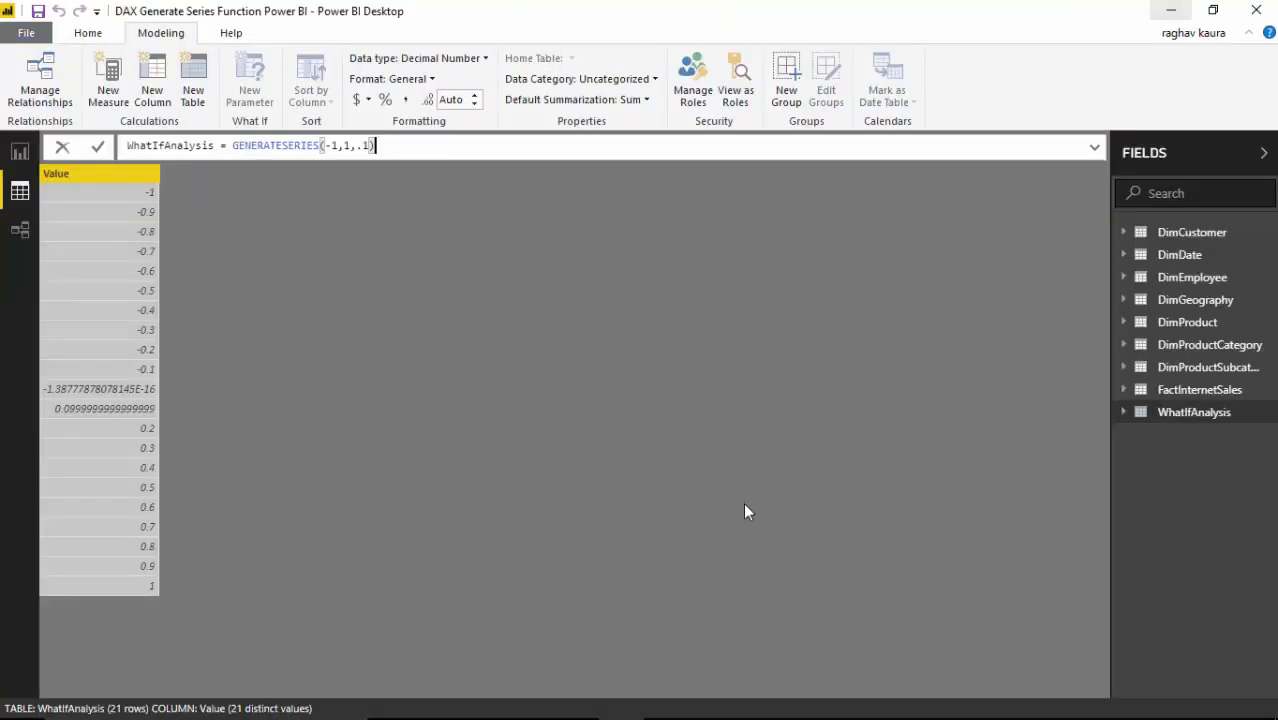
In Report view, expand FactInternetSales and inspect the TotalSales measure formula.
click(21, 152)
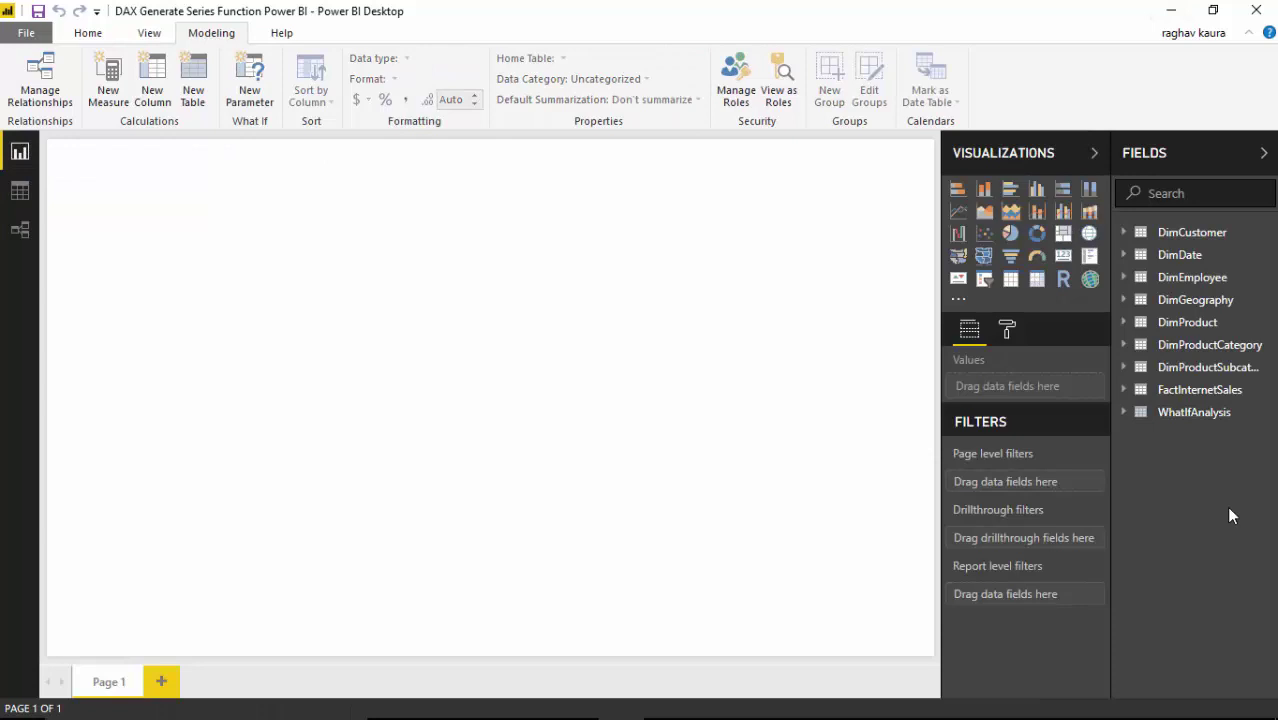
click(1123, 391)
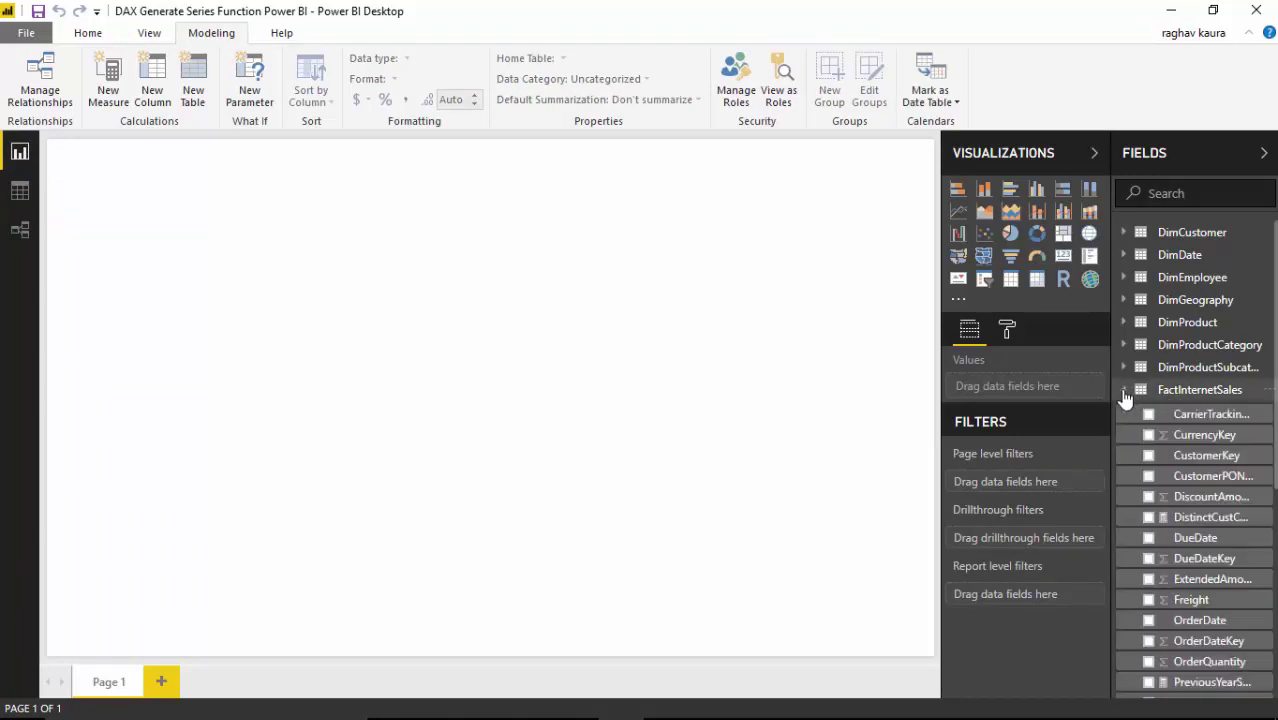
scroll(1250, 652, down, 5)
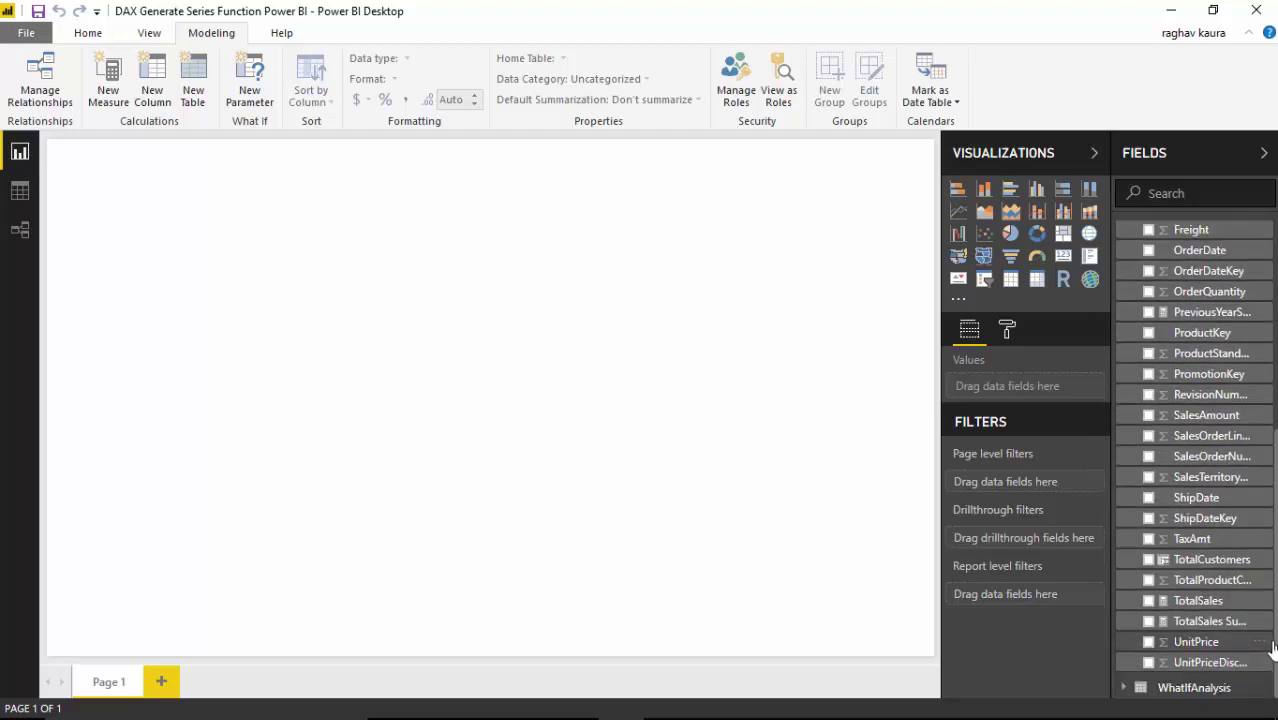
click(1200, 601)
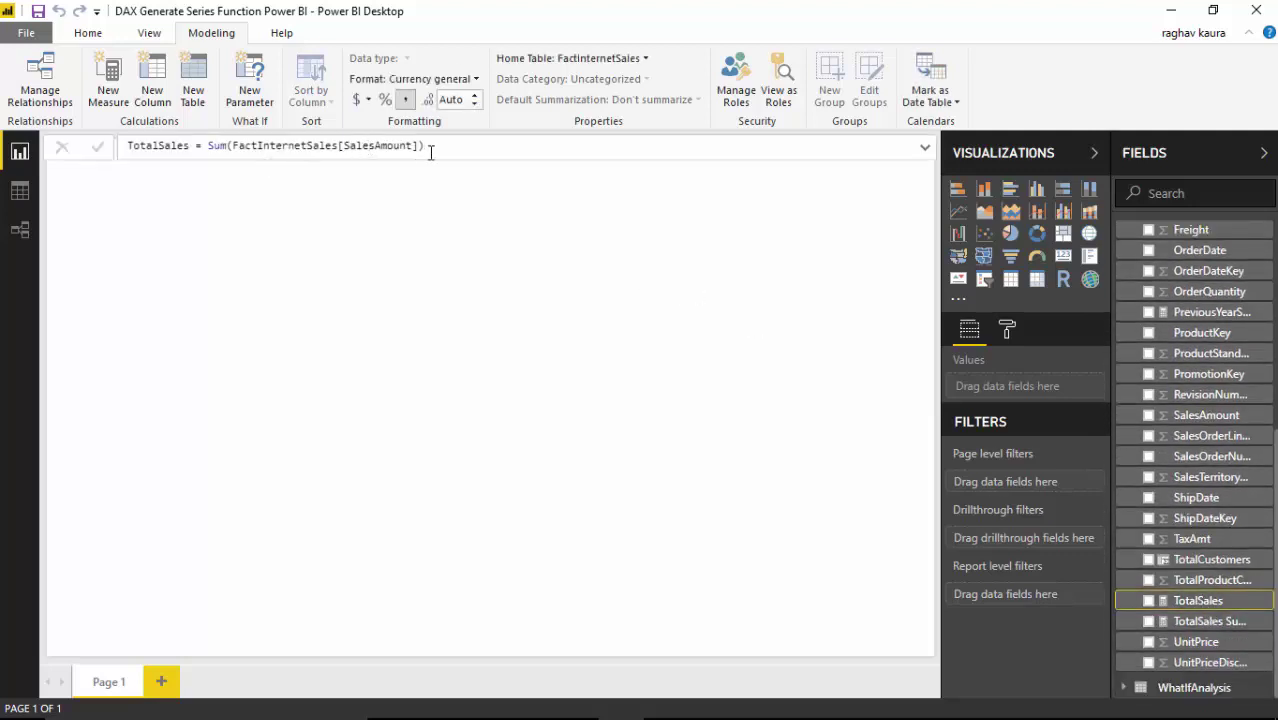
scroll(1195, 460, up, 4)
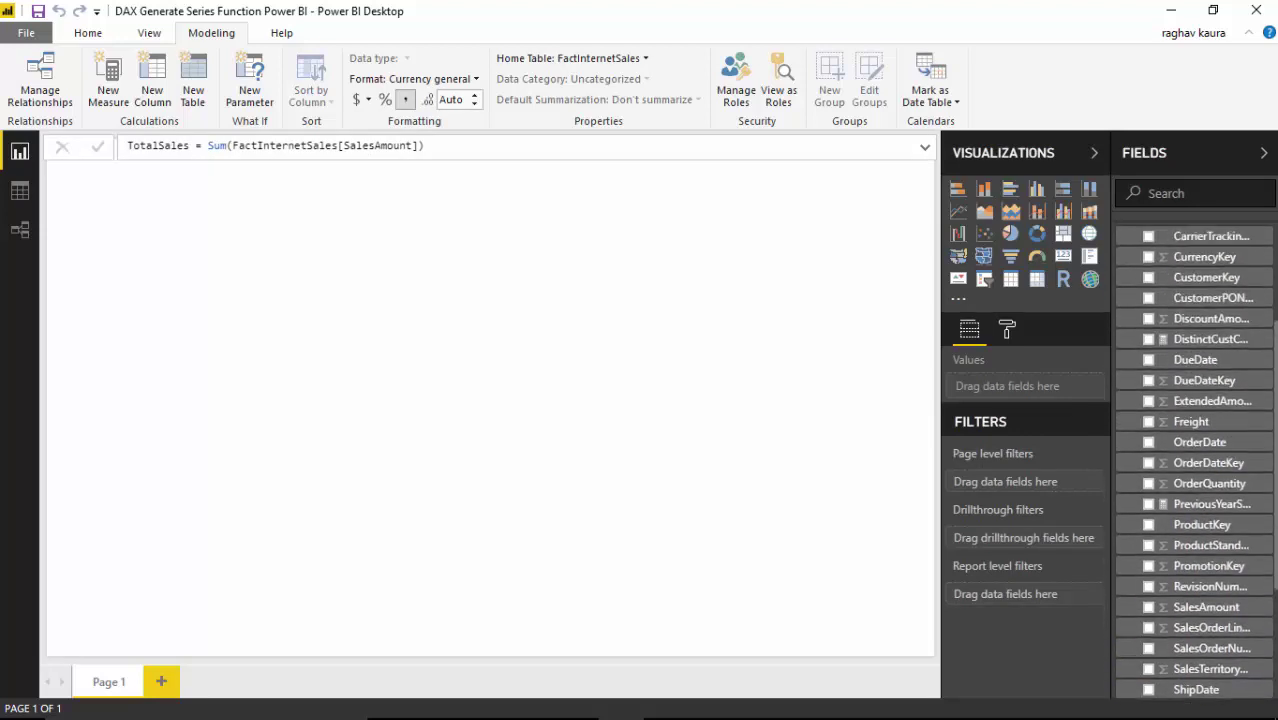
scroll(1195, 460, down, 1)
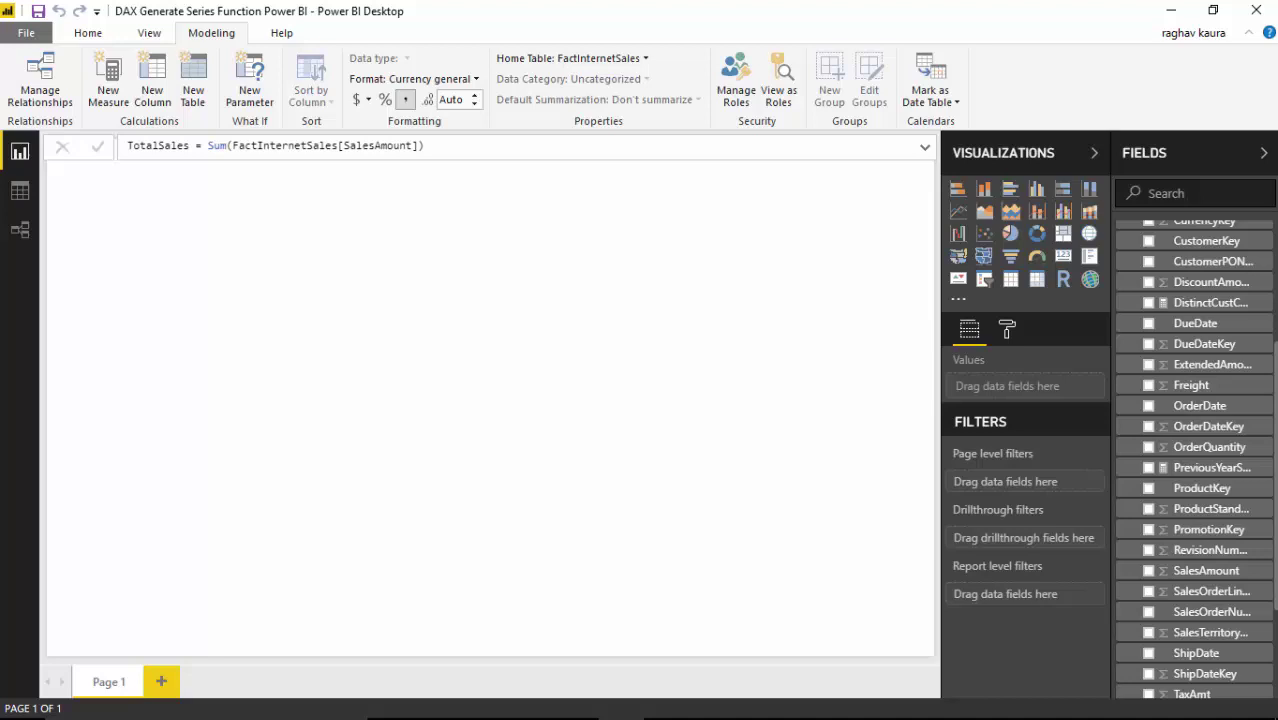
click(1135, 548)
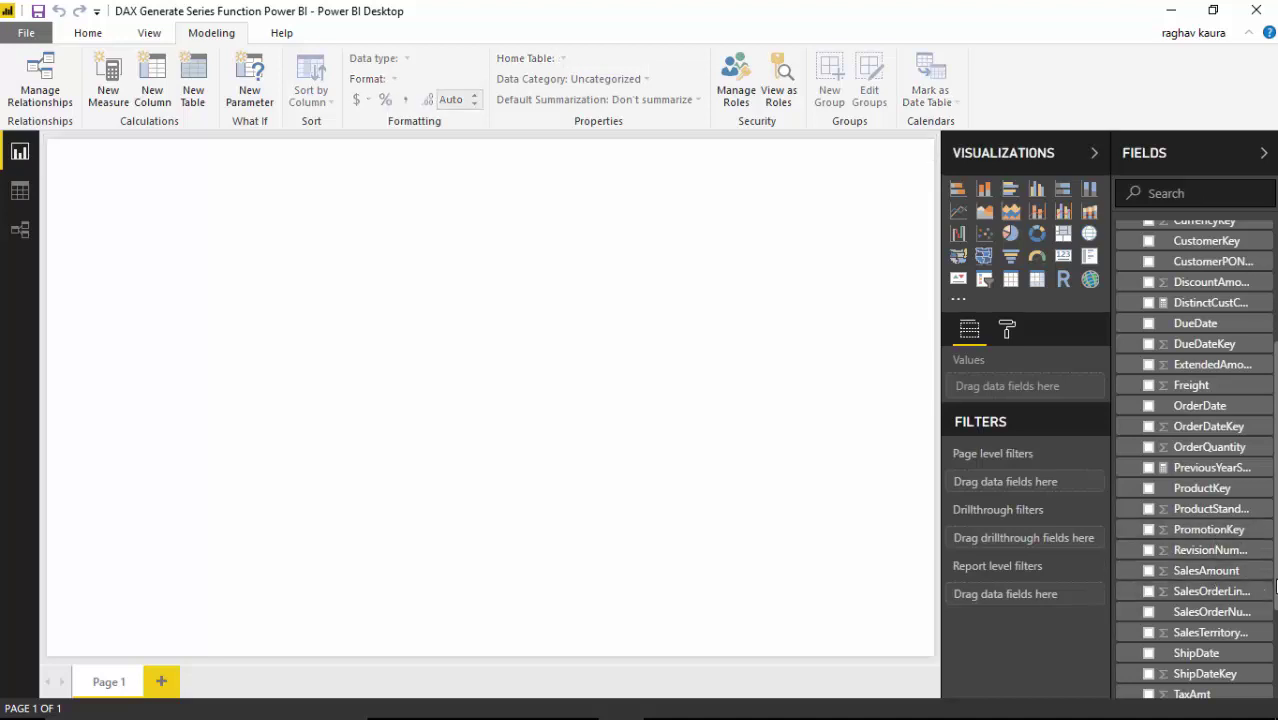
Add a new placeholder measure to the FactInternetSales table.
scroll(1200, 450, up, 4)
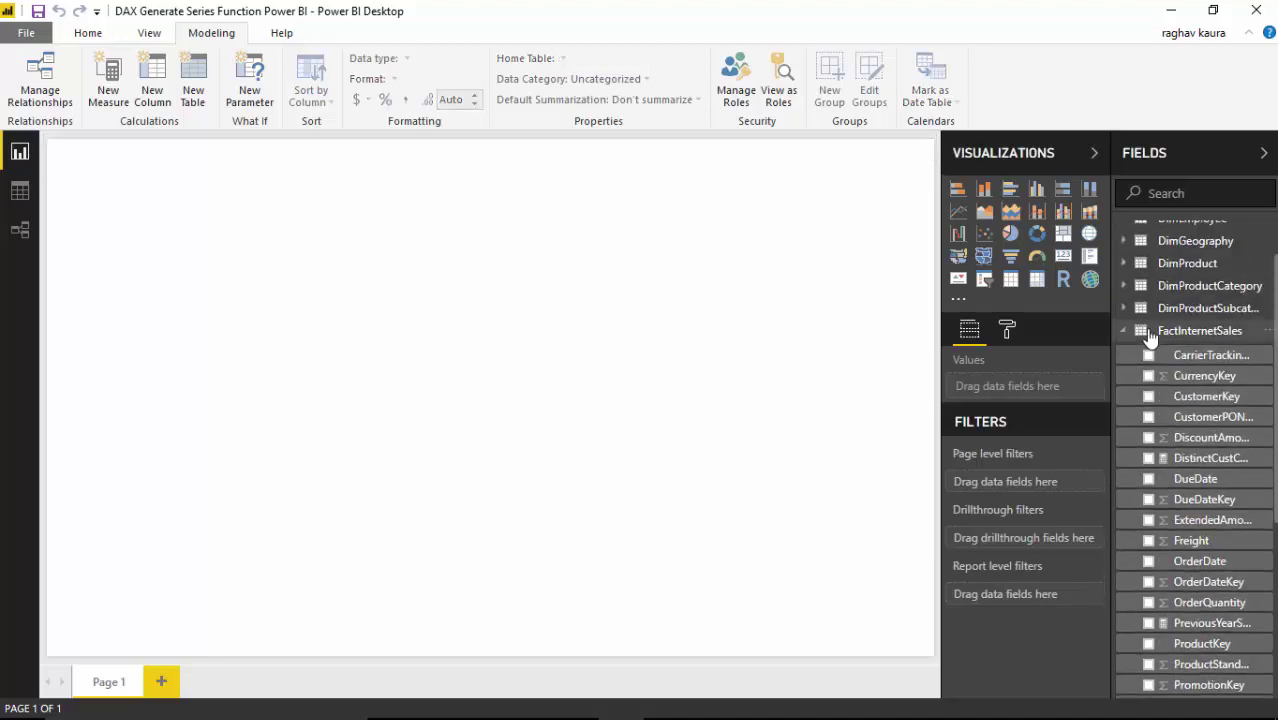
right_click(1148, 337)
click(687, 265)
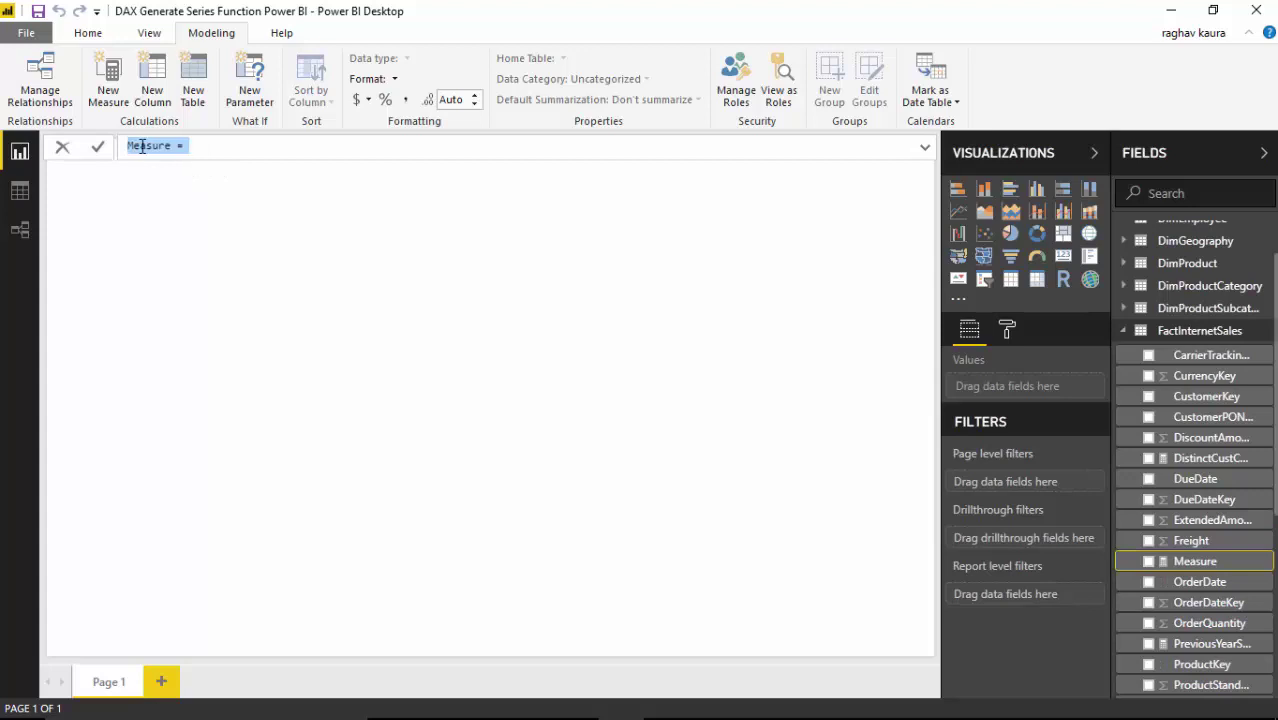
Define WhatIfMeasureVar = max(WhatIfAnalysis[Value]) and collapse FactInternetSales in the Fields pane.
click(174, 146)
drag(172, 146, 86, 133)
text(WhatI)
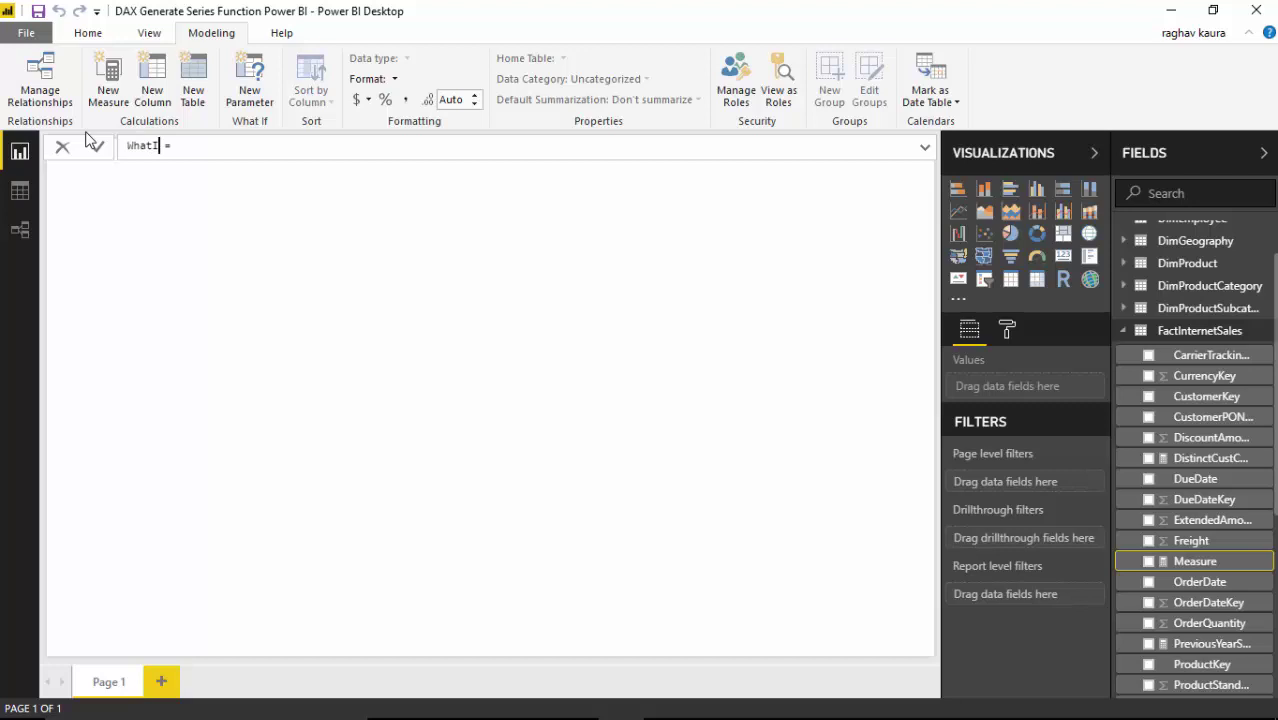
text(fMEasure)
key(Left)
key(Left)
key(Left)
key(Left)
key(Left)
key(BackSpace)
text(e)
text(max)
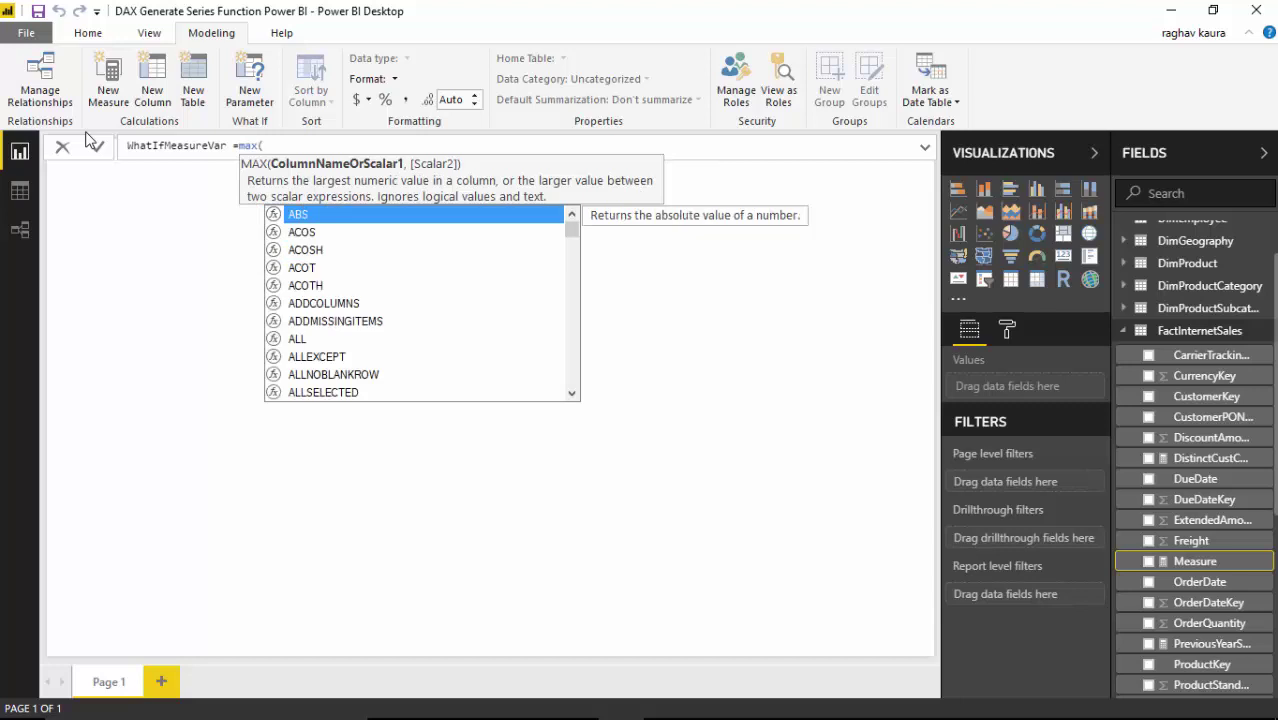
text(what)
key(Down)
key(Tab)
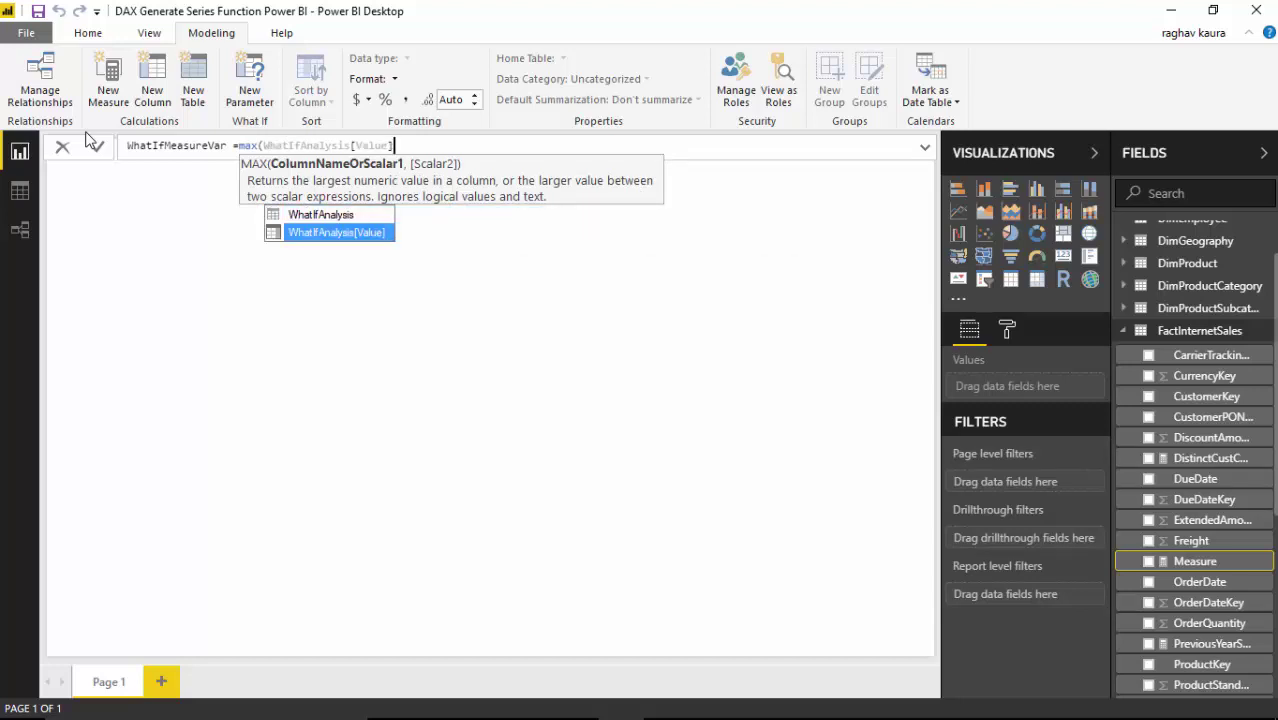
text())
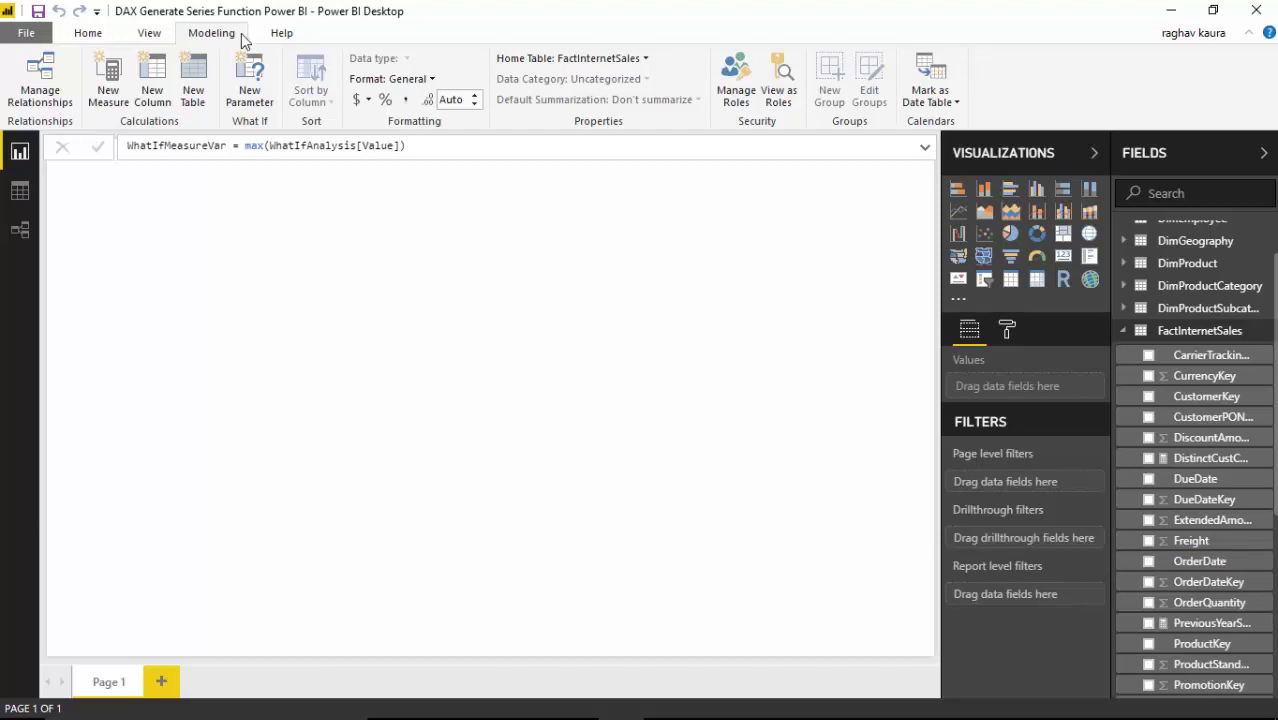
click(1166, 335)
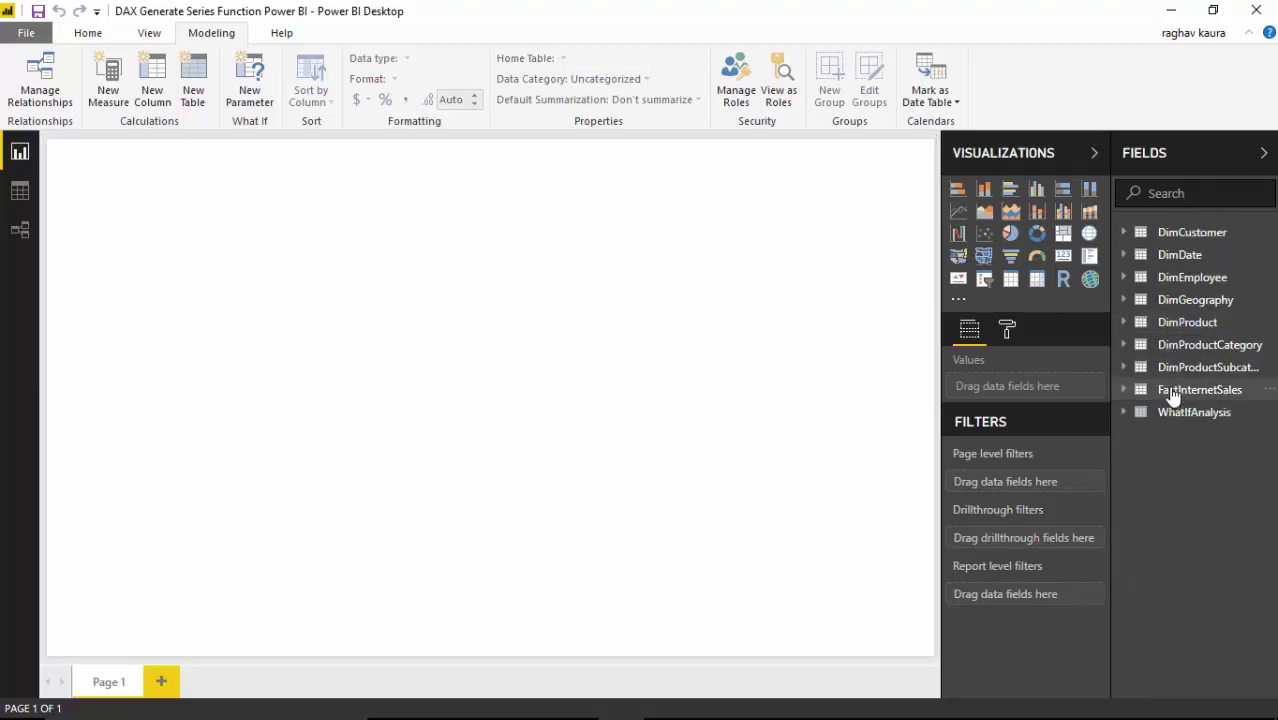
Add a ProfitAmount measure to FactInternetSales defined as FactInternetSales[TotalSales]*[WhatIfMeasureVar].
right_click(1172, 393)
click(1084, 160)
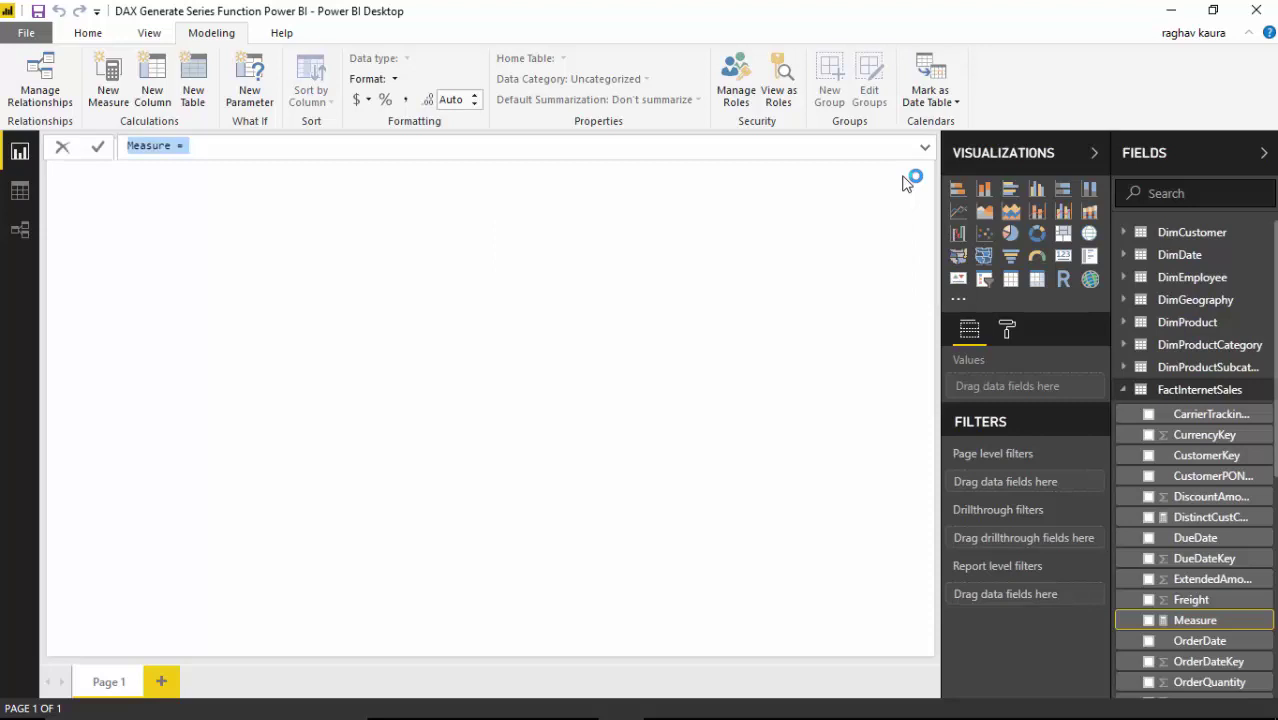
text(Prof)
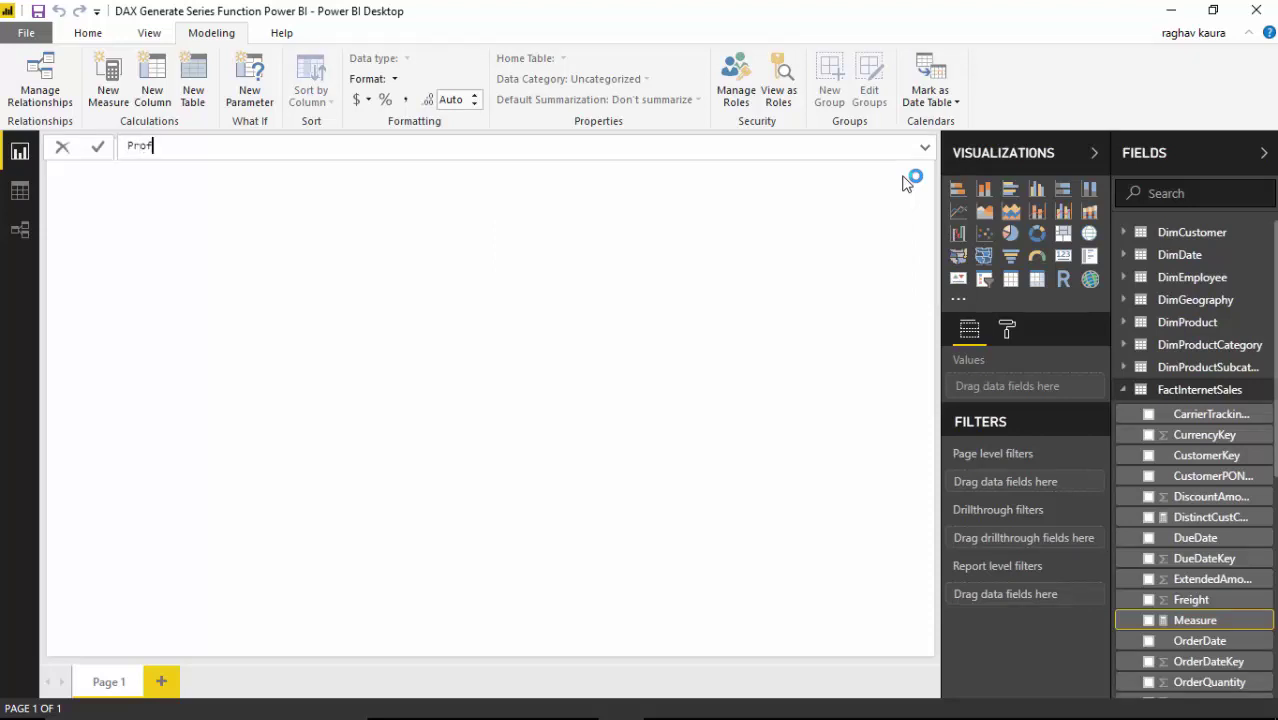
text(itAmount=sale)
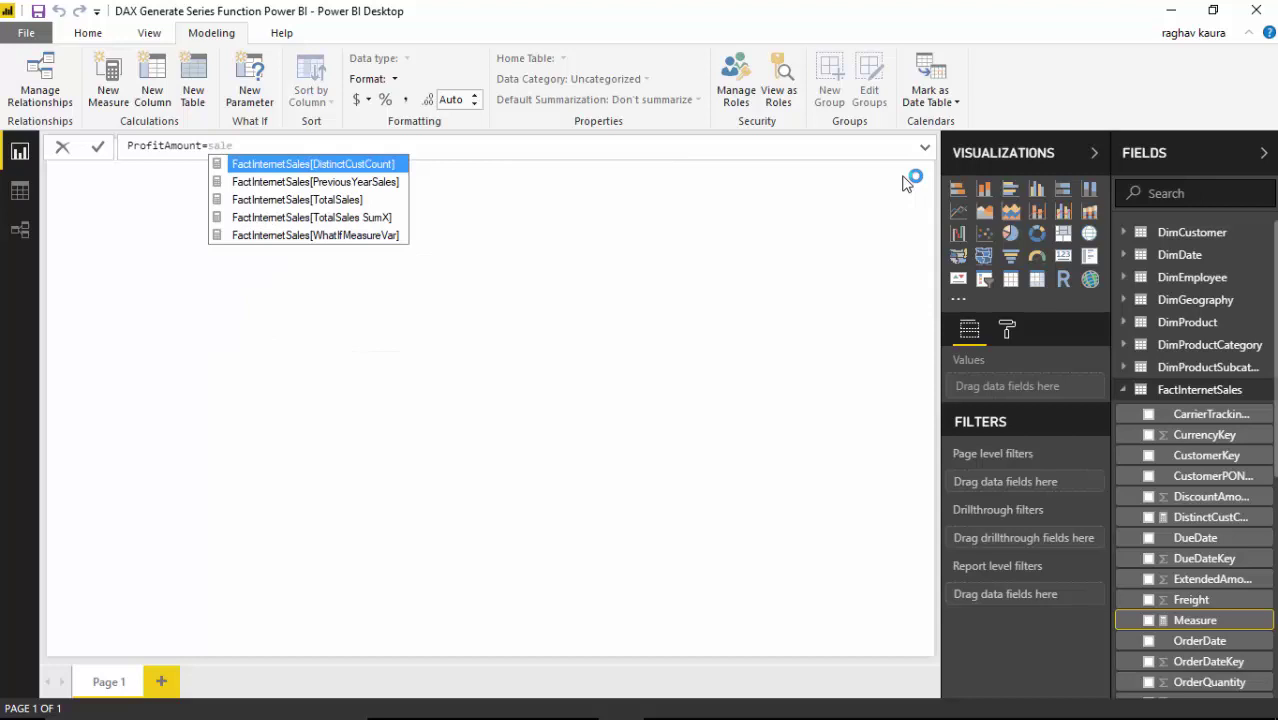
key(Down)
key(Down)
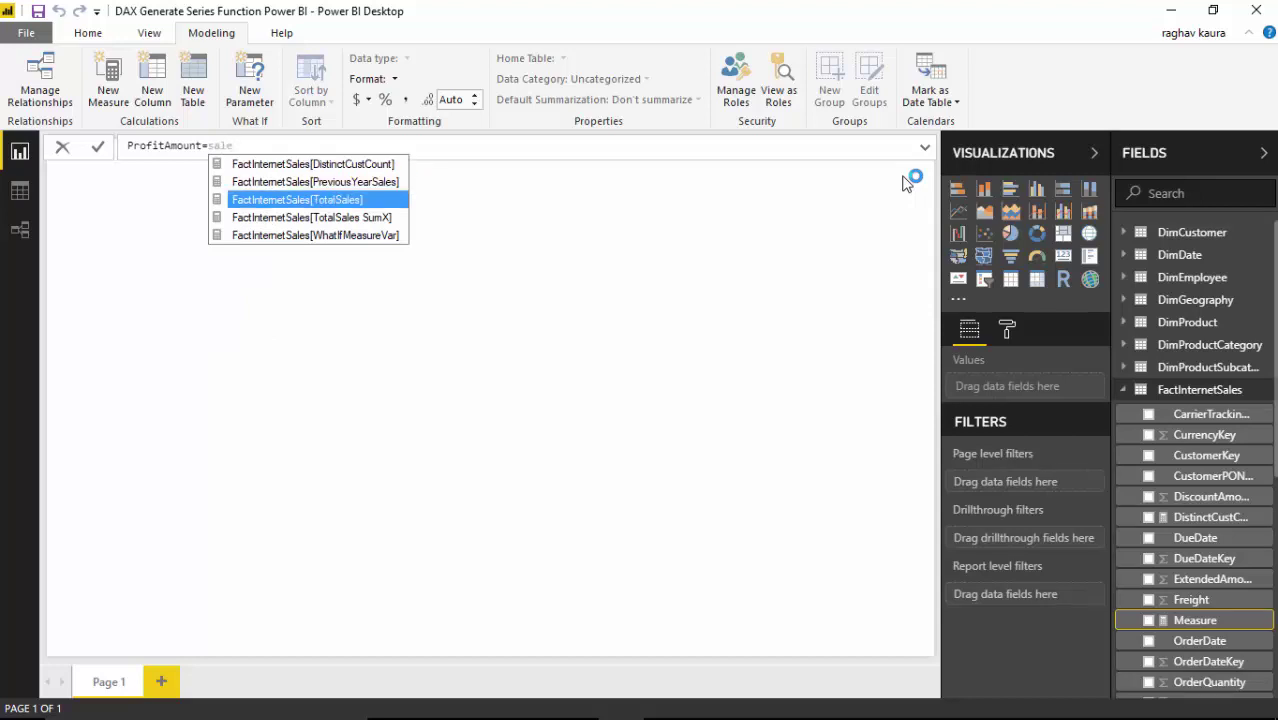
key(Tab)
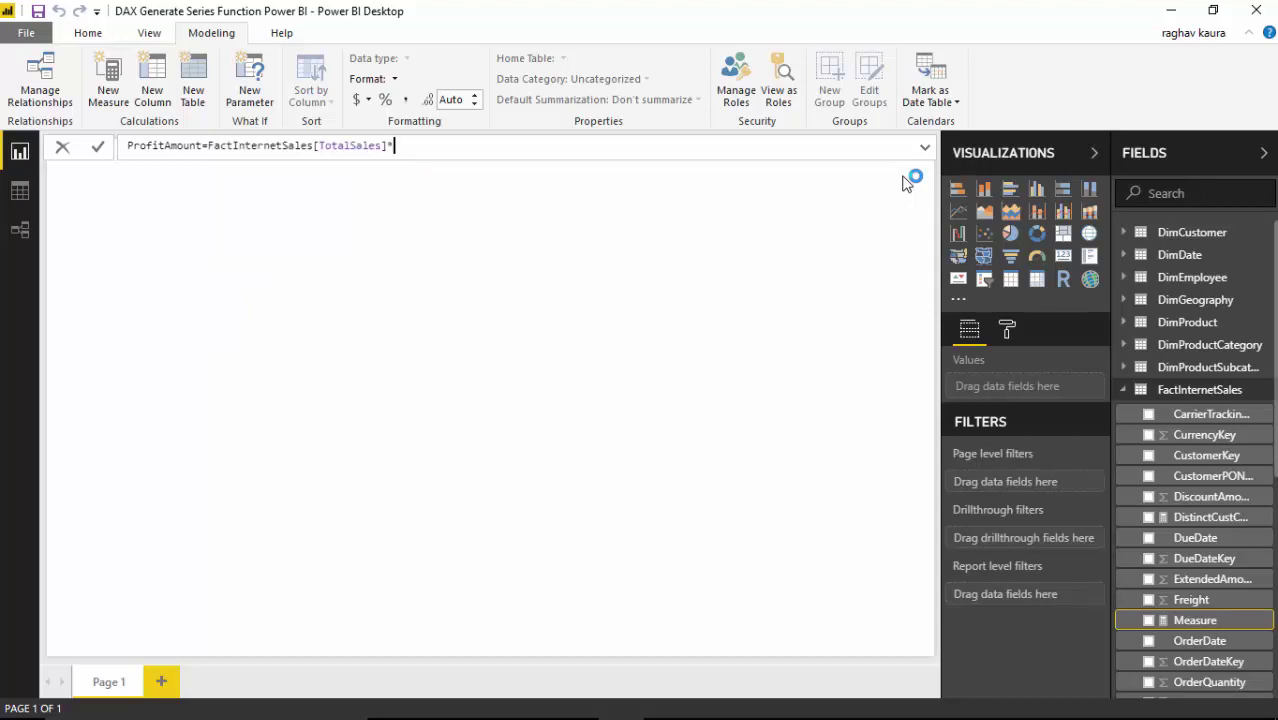
text(*wh)
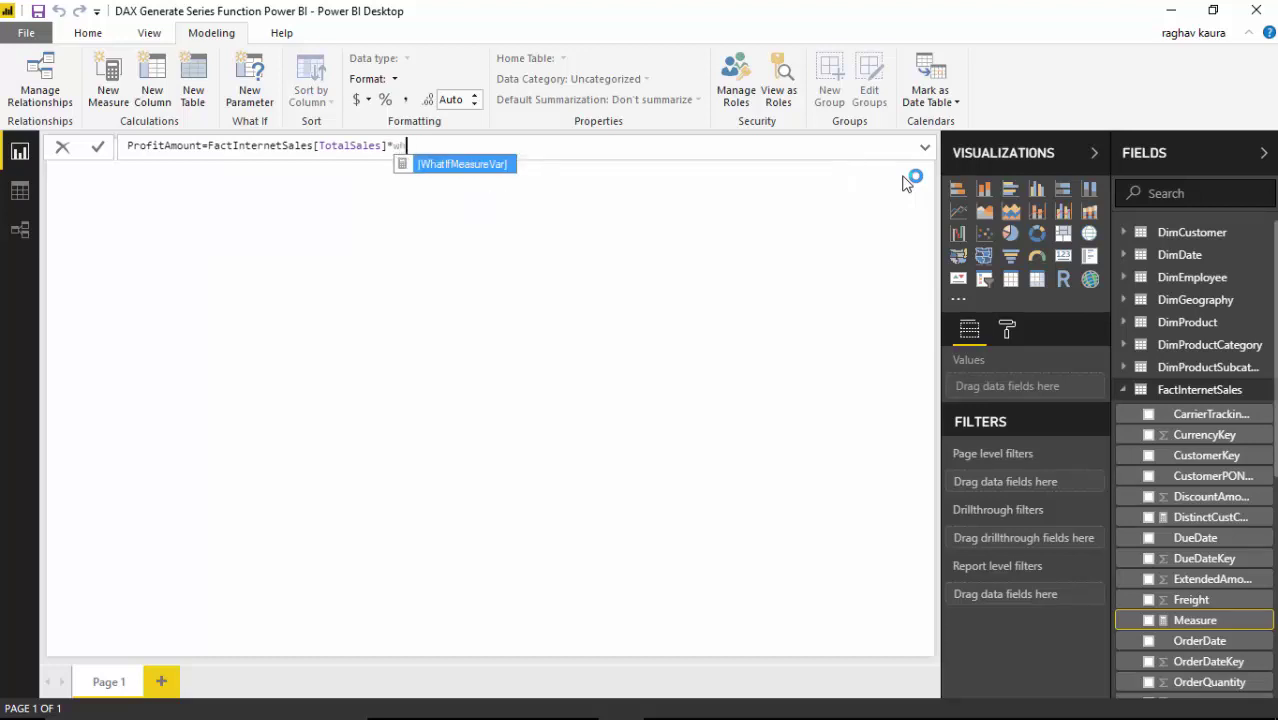
key(Tab)
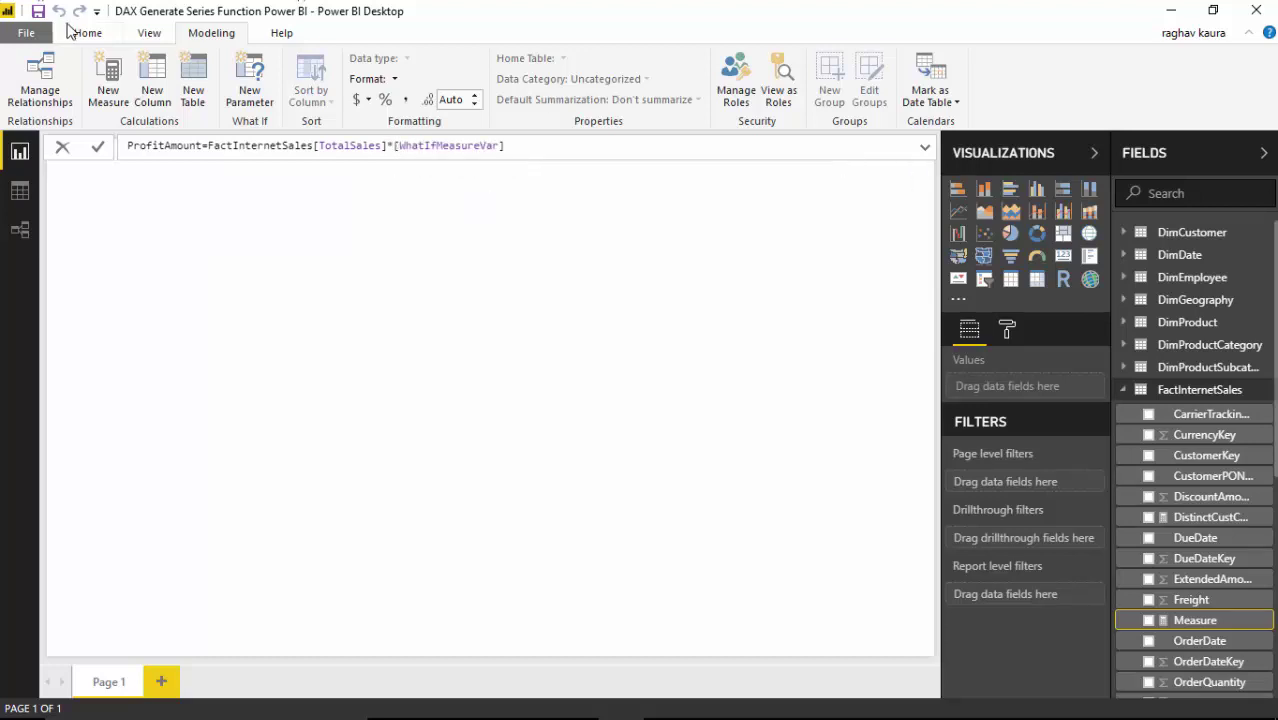
key(Return)
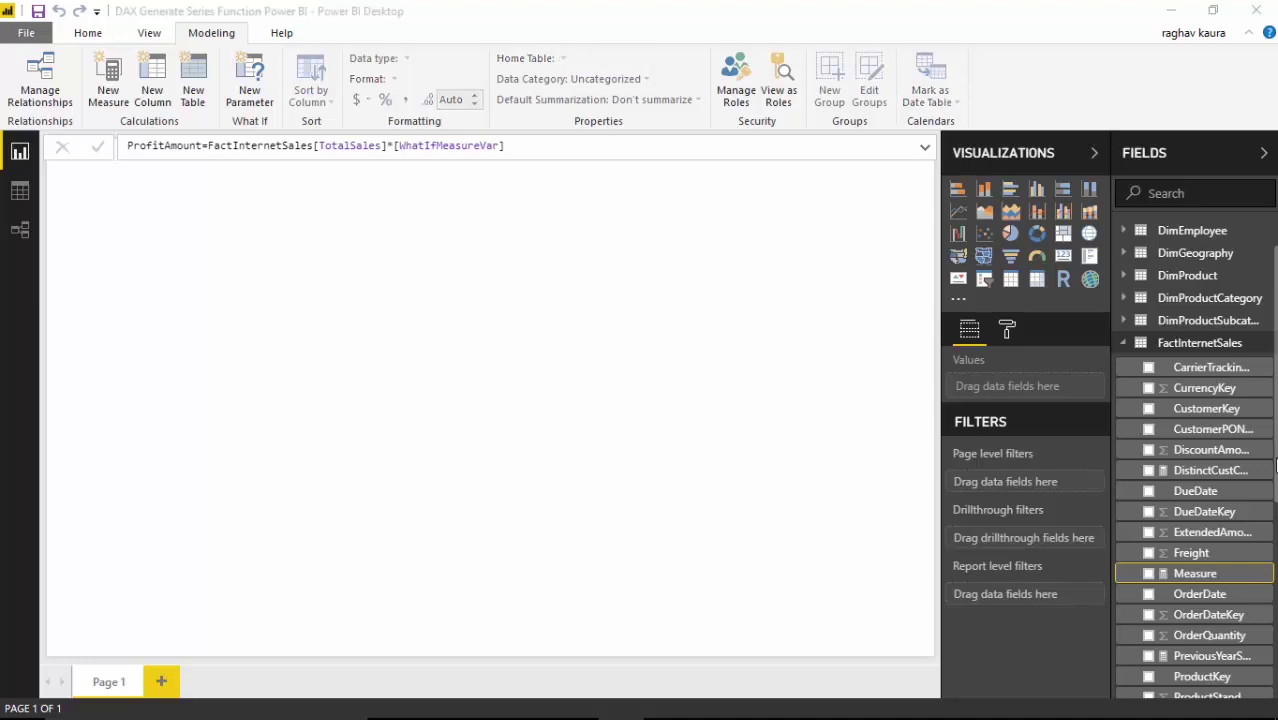
key(Return)
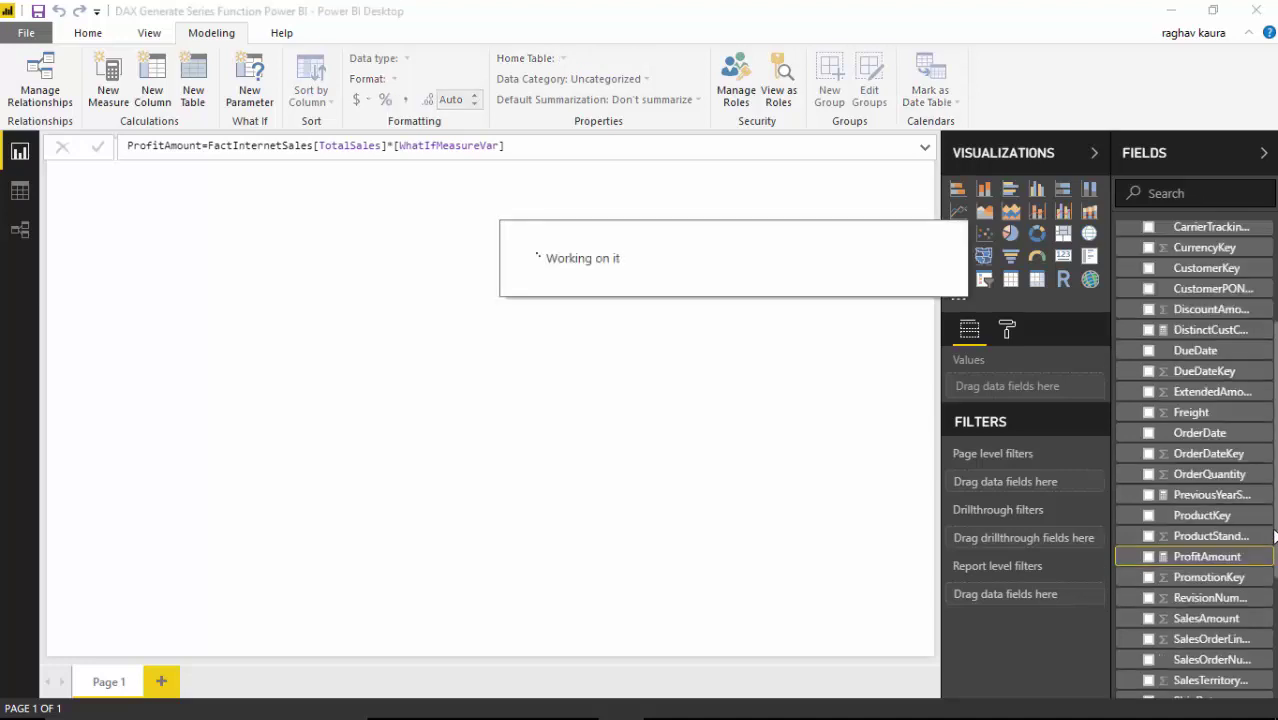
Search the Fields pane for 'profit' to find the new measure.
scroll(1193, 622, down, 5)
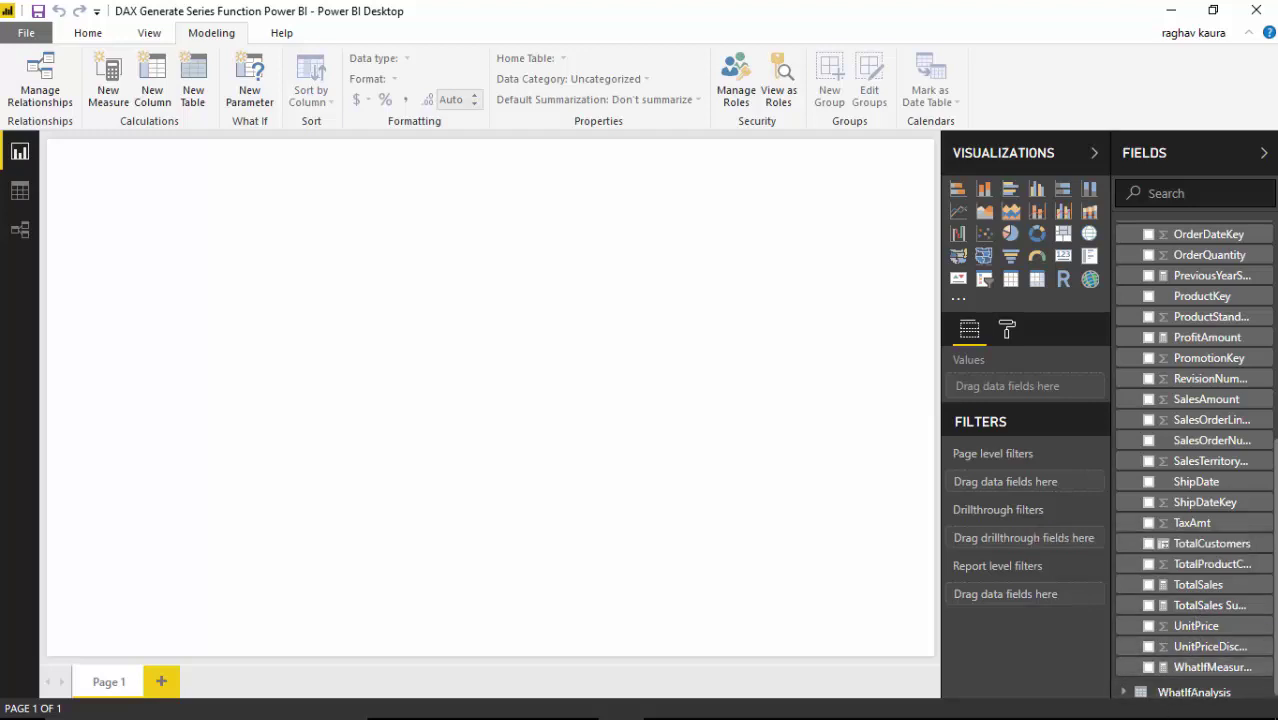
scroll(1193, 678, down, 1)
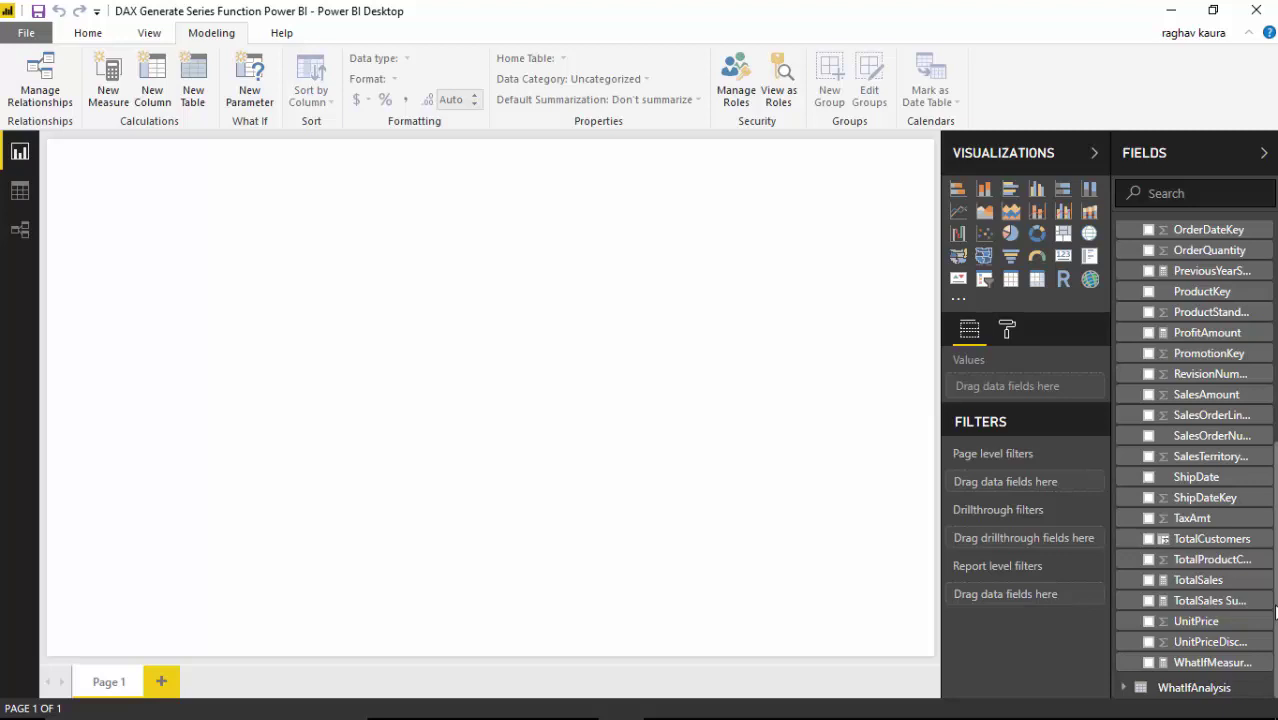
scroll(1195, 450, up, 1)
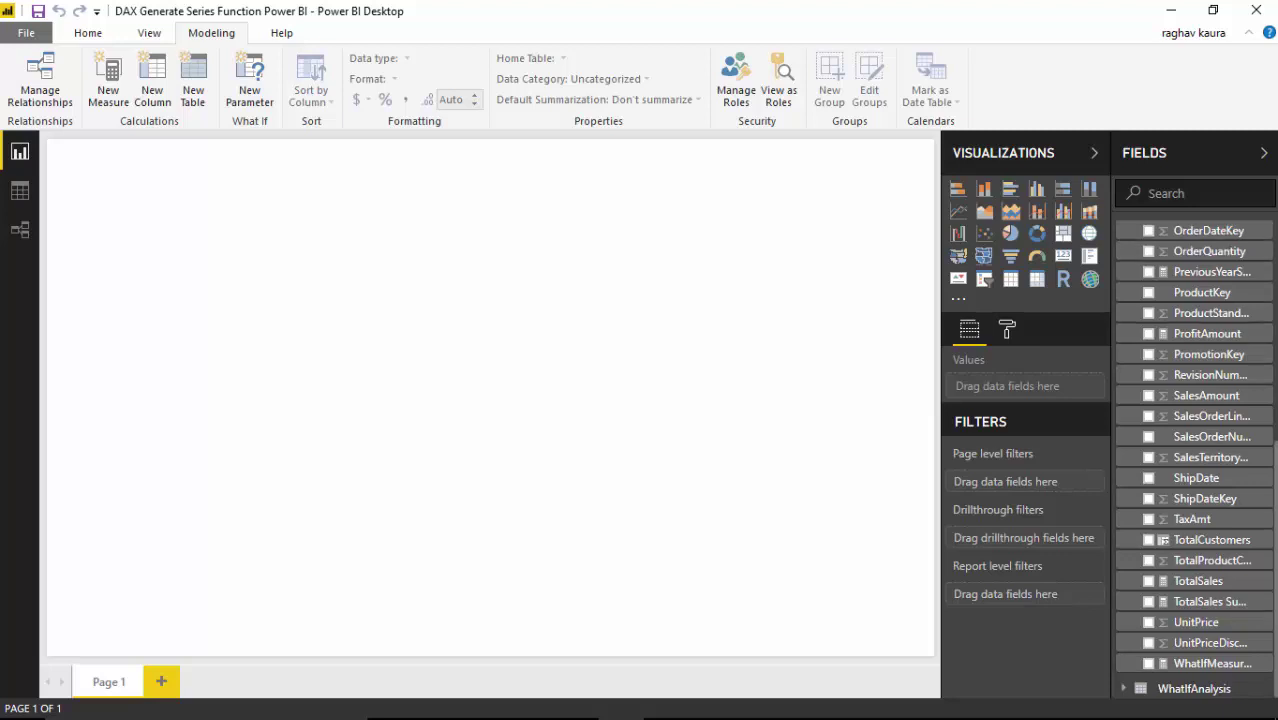
scroll(1195, 450, up, 3)
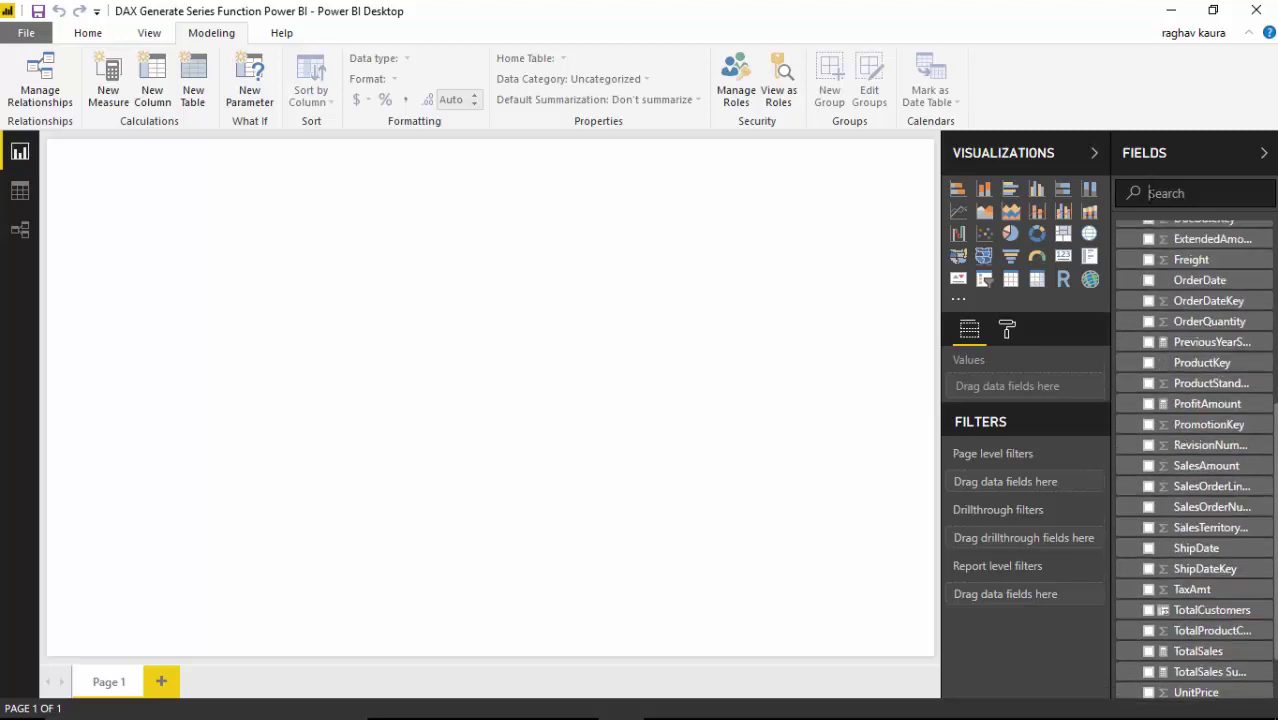
click(1148, 193)
text(profit)
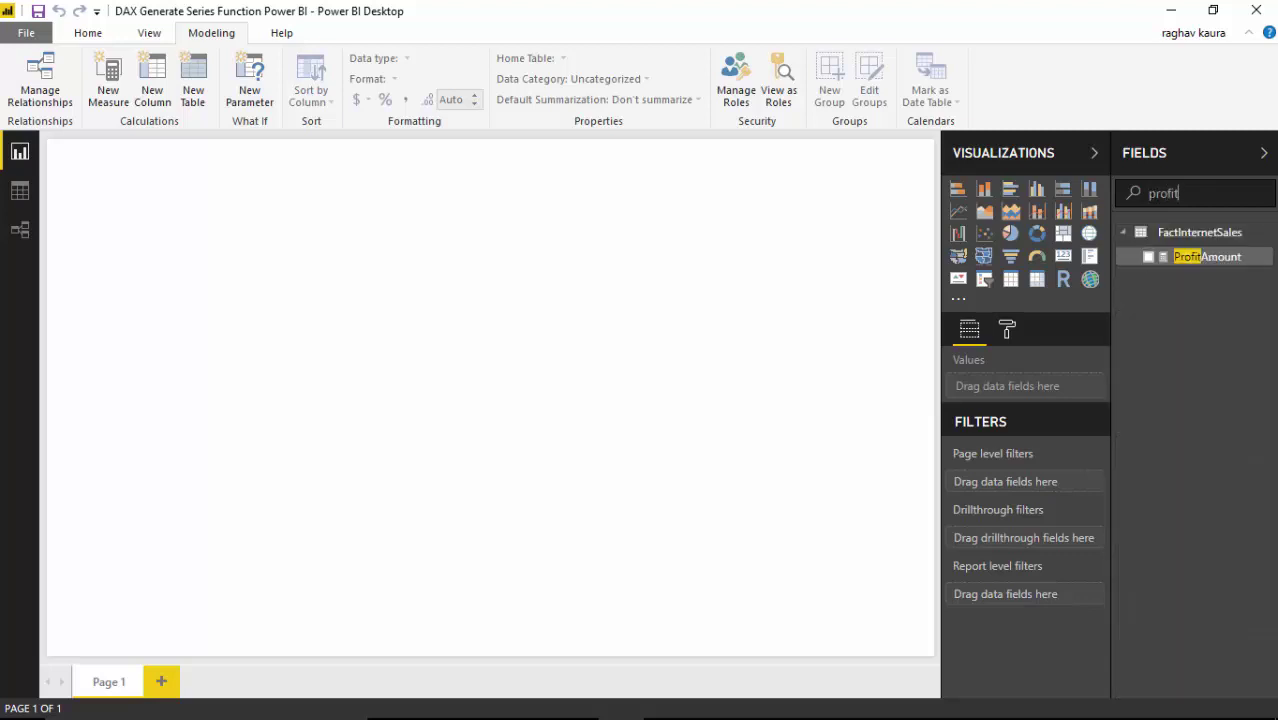
Chart ProfitAmount, clear the field search, and add TotalSales to the same chart.
click(1148, 257)
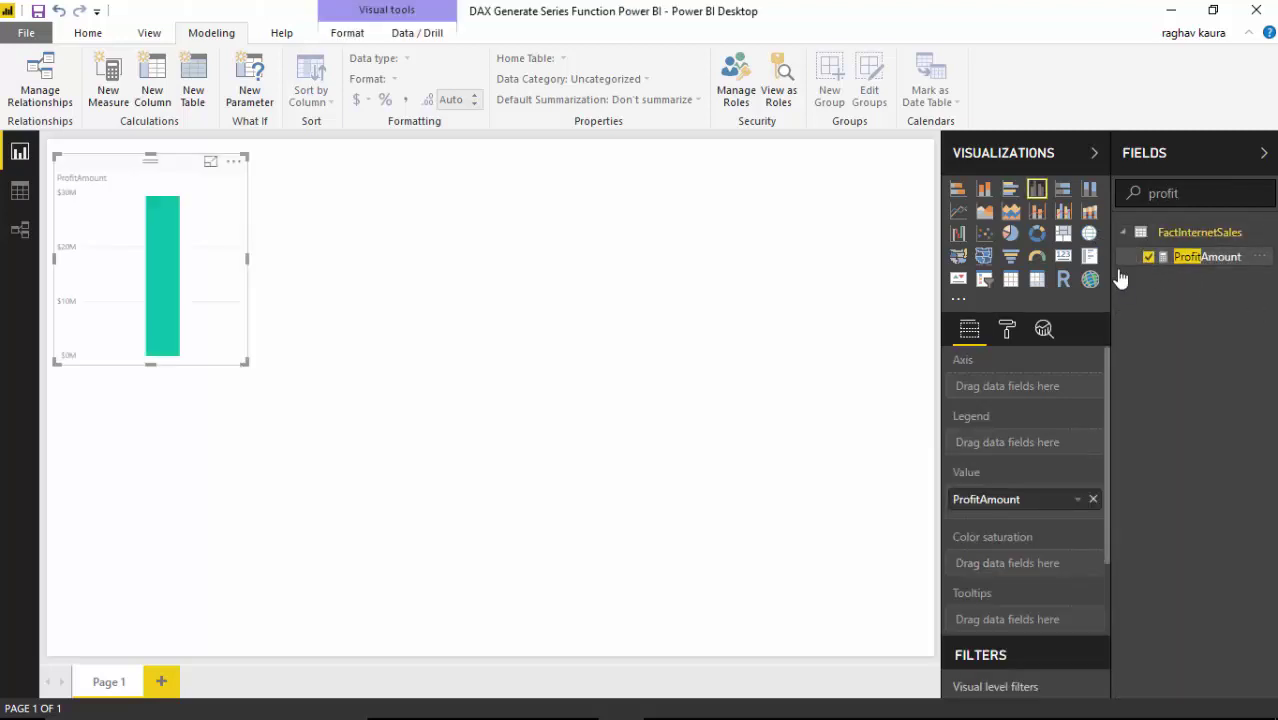
key(ctrl+a)
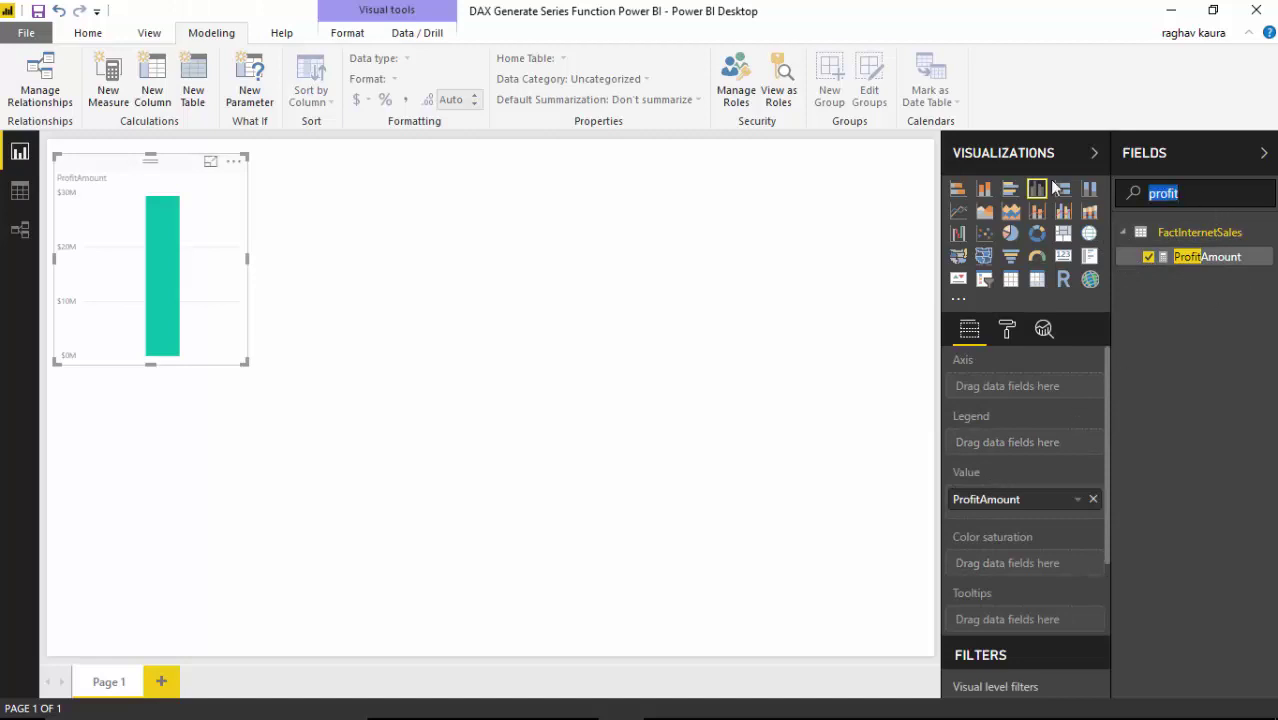
key(BackSpace)
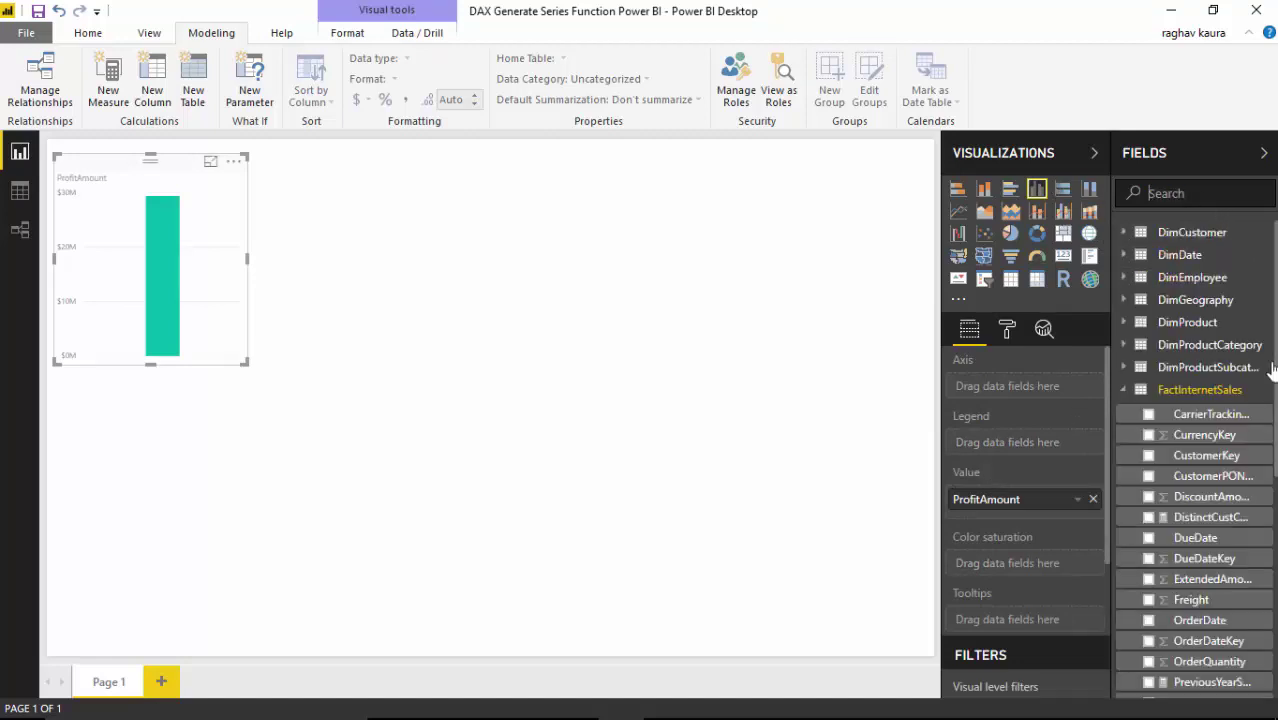
scroll(1195, 370, down, 2)
scroll(1150, 560, down, 5)
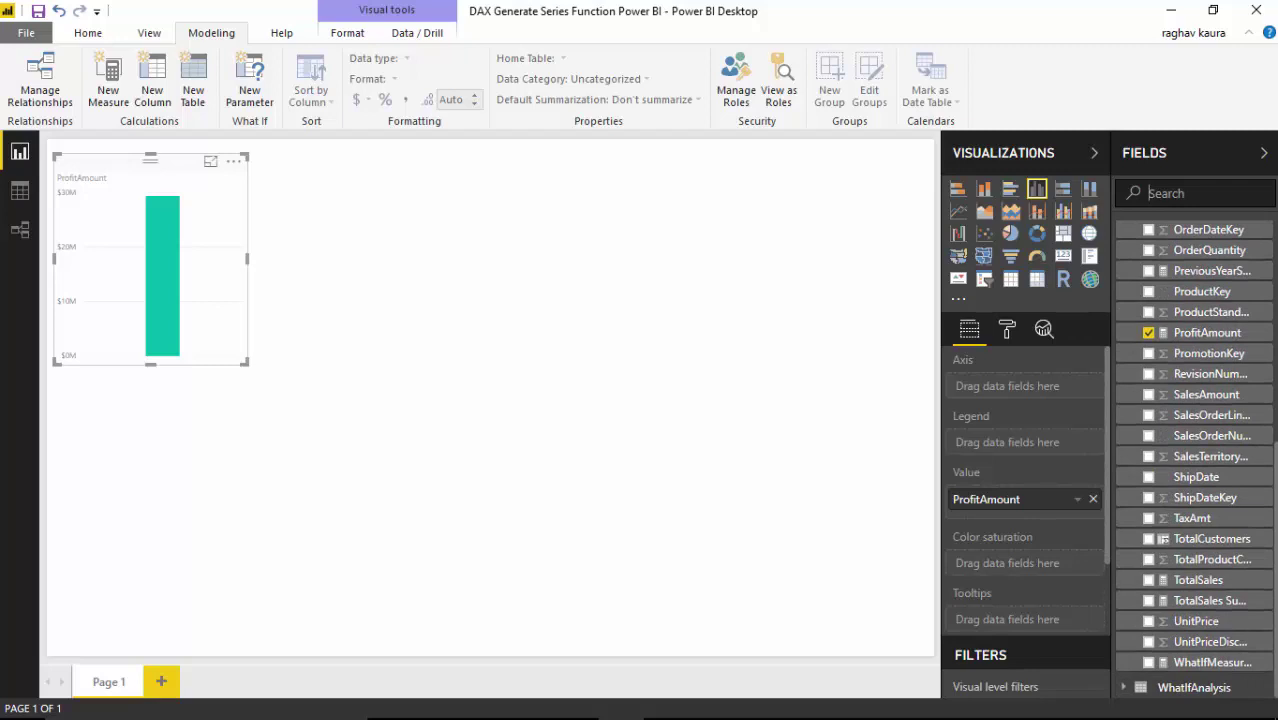
click(1148, 580)
Move the chart to the lower centre, widen it, and reveal WhatIfAnalysis Value.
drag(110, 168, 254, 436)
drag(389, 527, 640, 540)
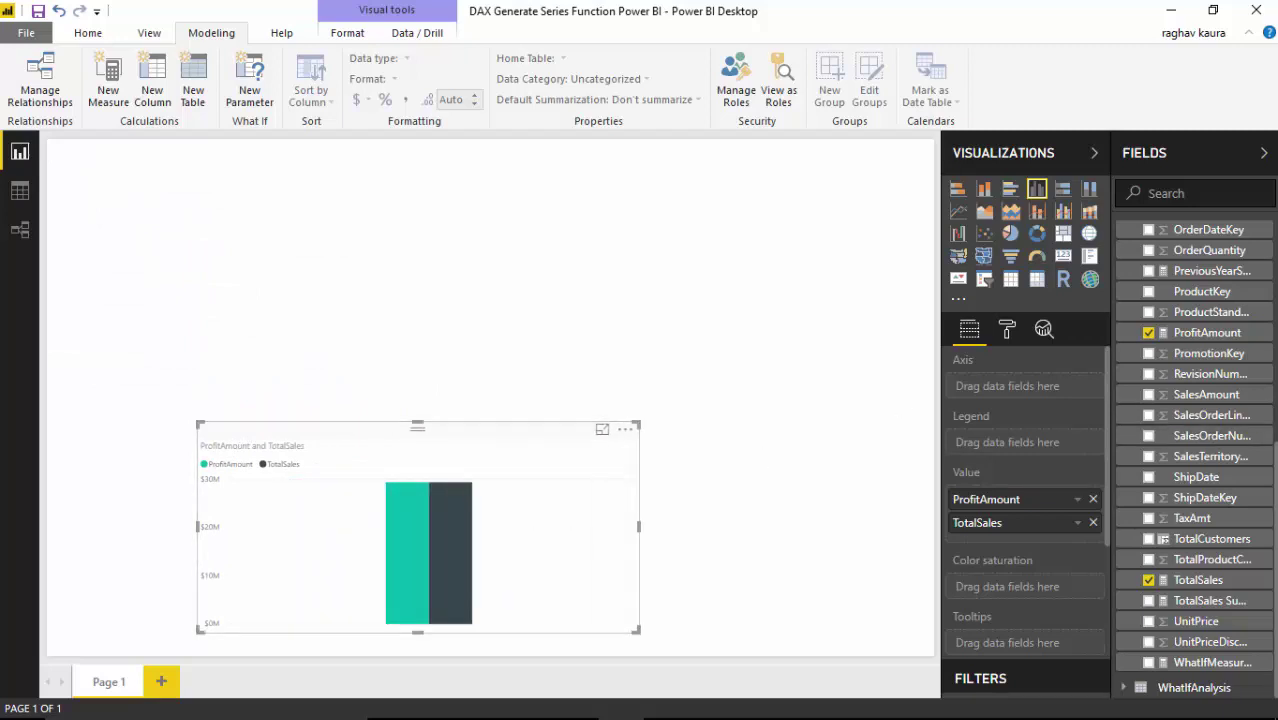
scroll(1130, 430, up, 5)
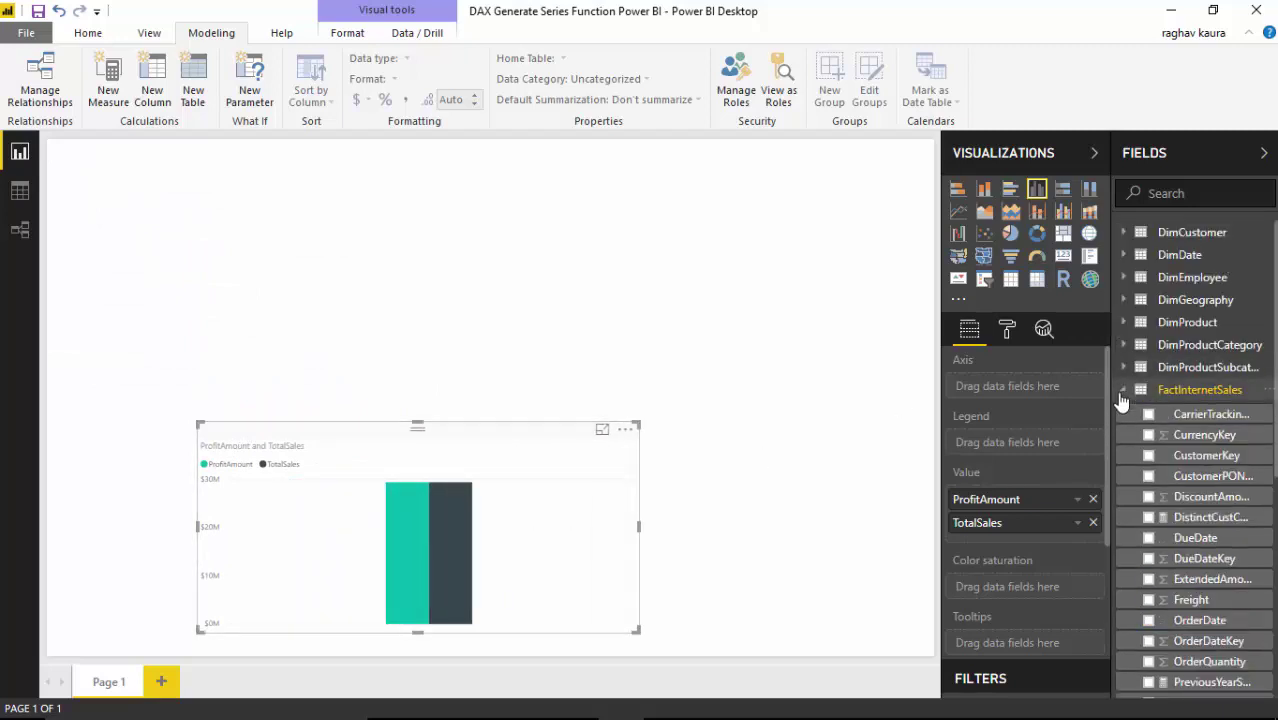
click(1123, 390)
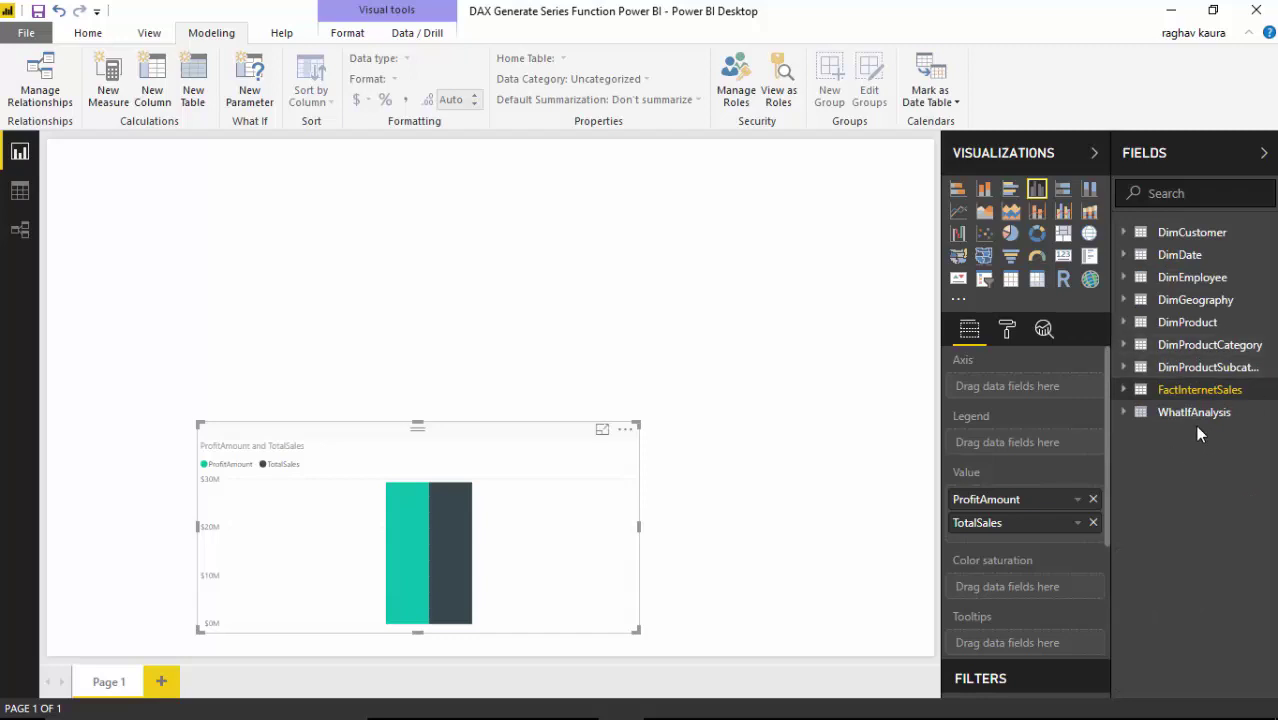
click(1125, 412)
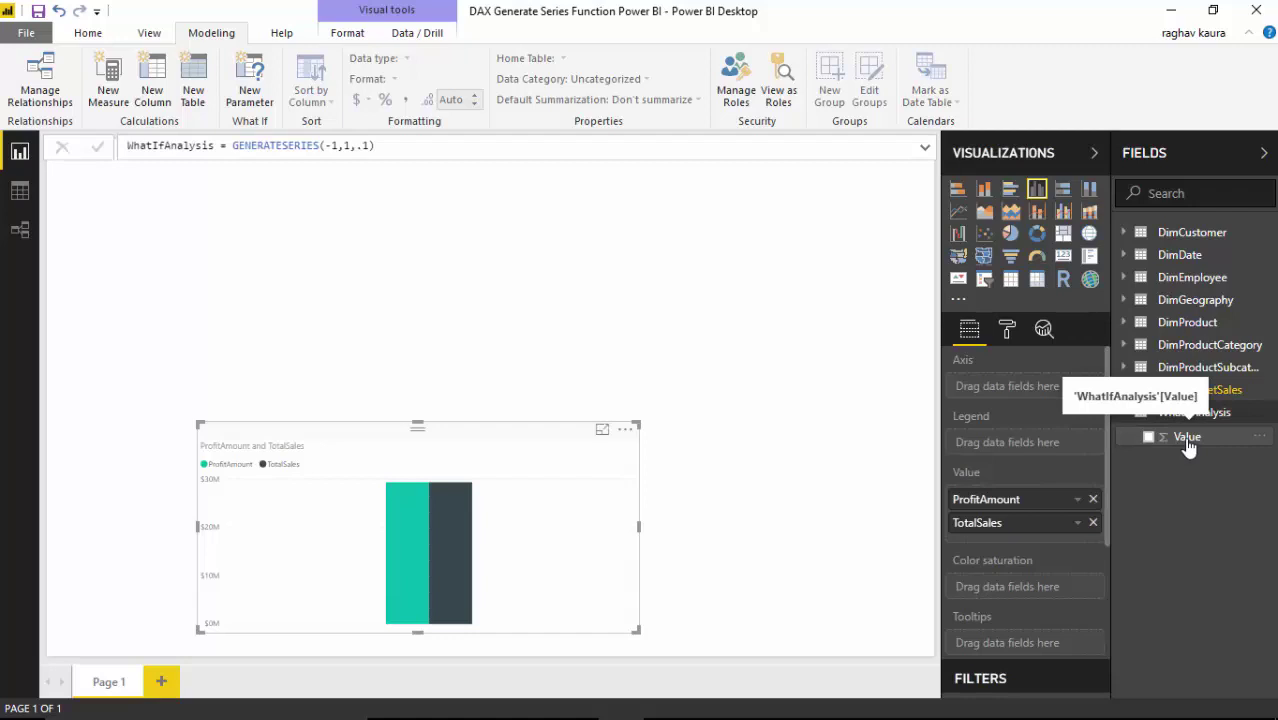
Turn WhatIfAnalysis Value into a -1.00 to 1.00 slicer and reposition it and the chart.
drag(1188, 447, 432, 325)
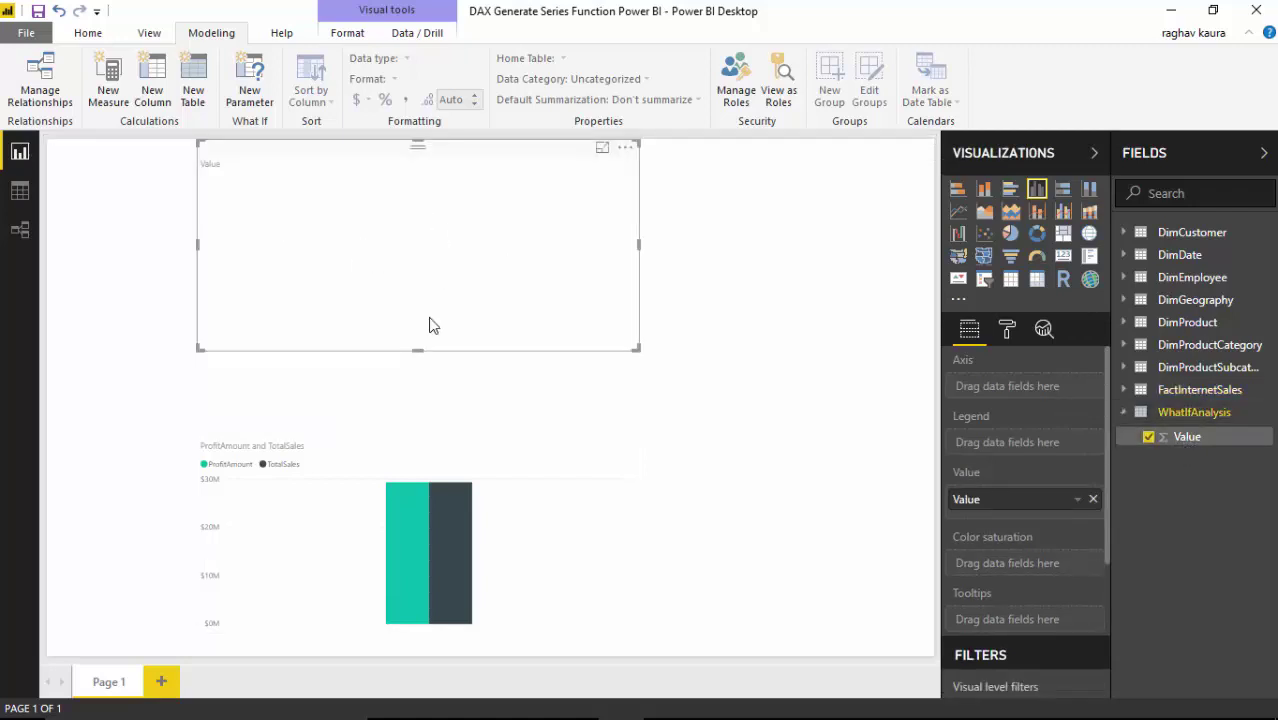
click(984, 283)
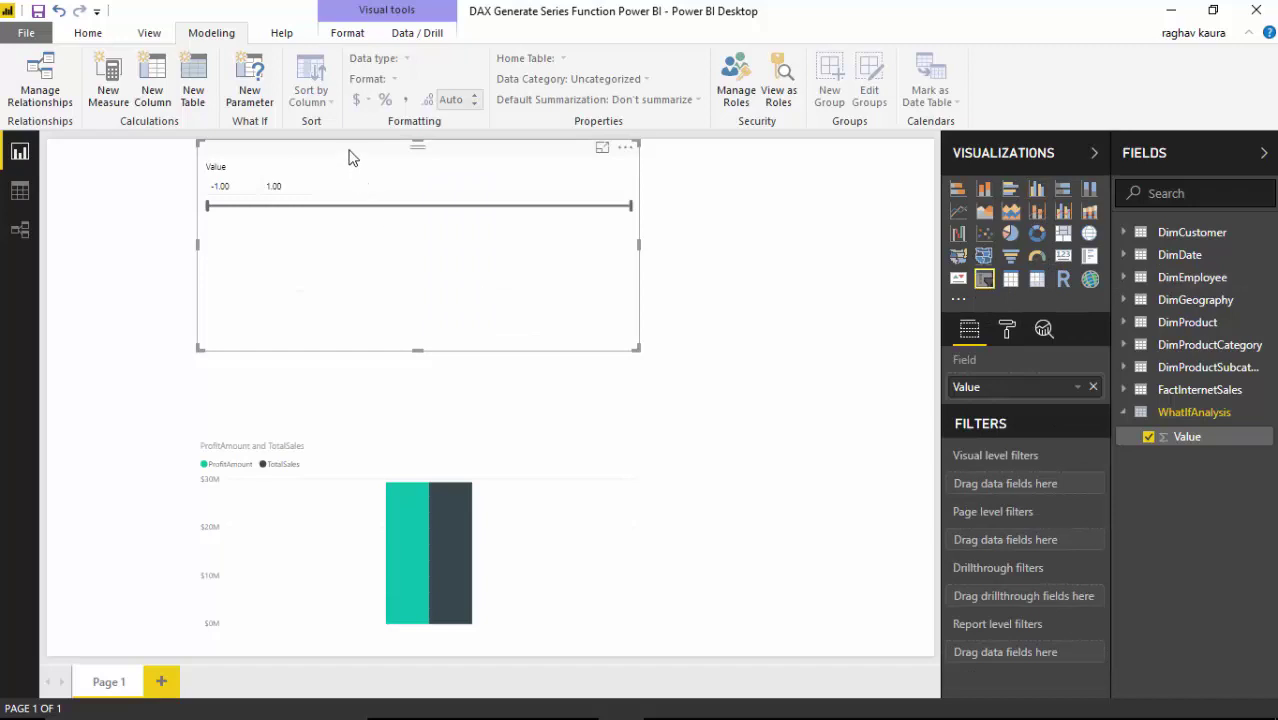
drag(348, 150, 353, 200)
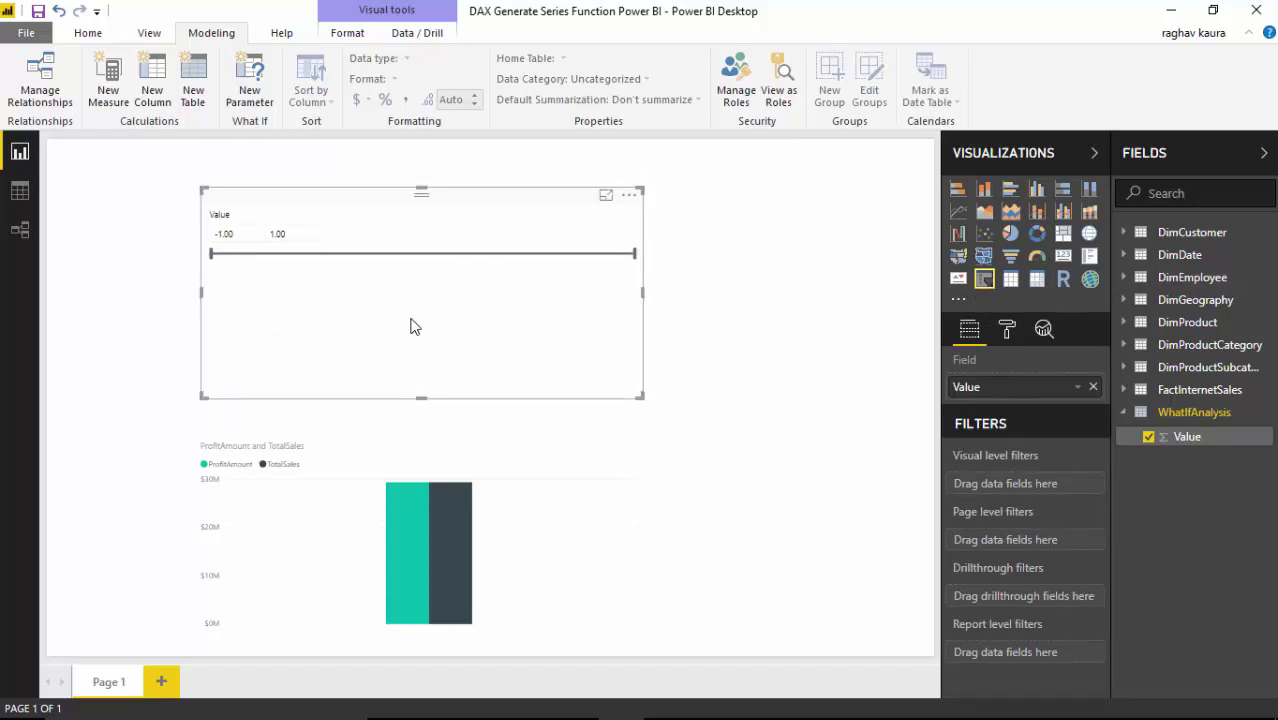
drag(415, 397, 414, 296)
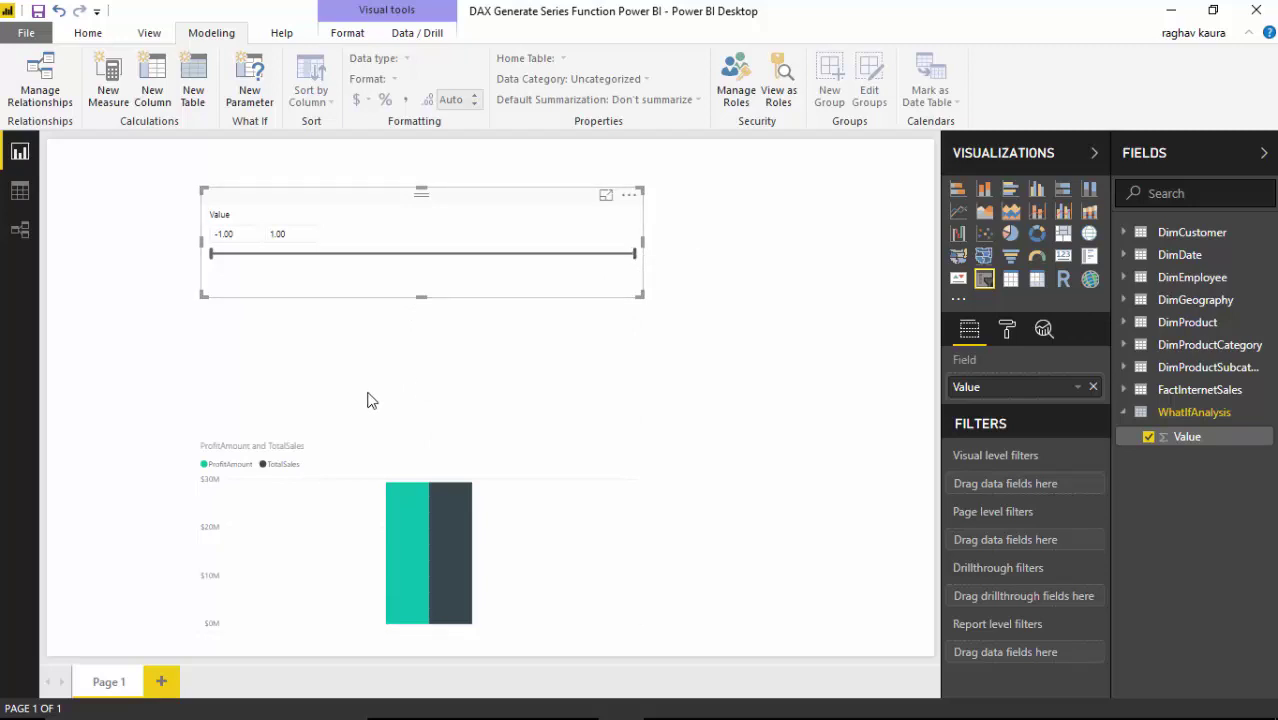
drag(249, 442, 180, 368)
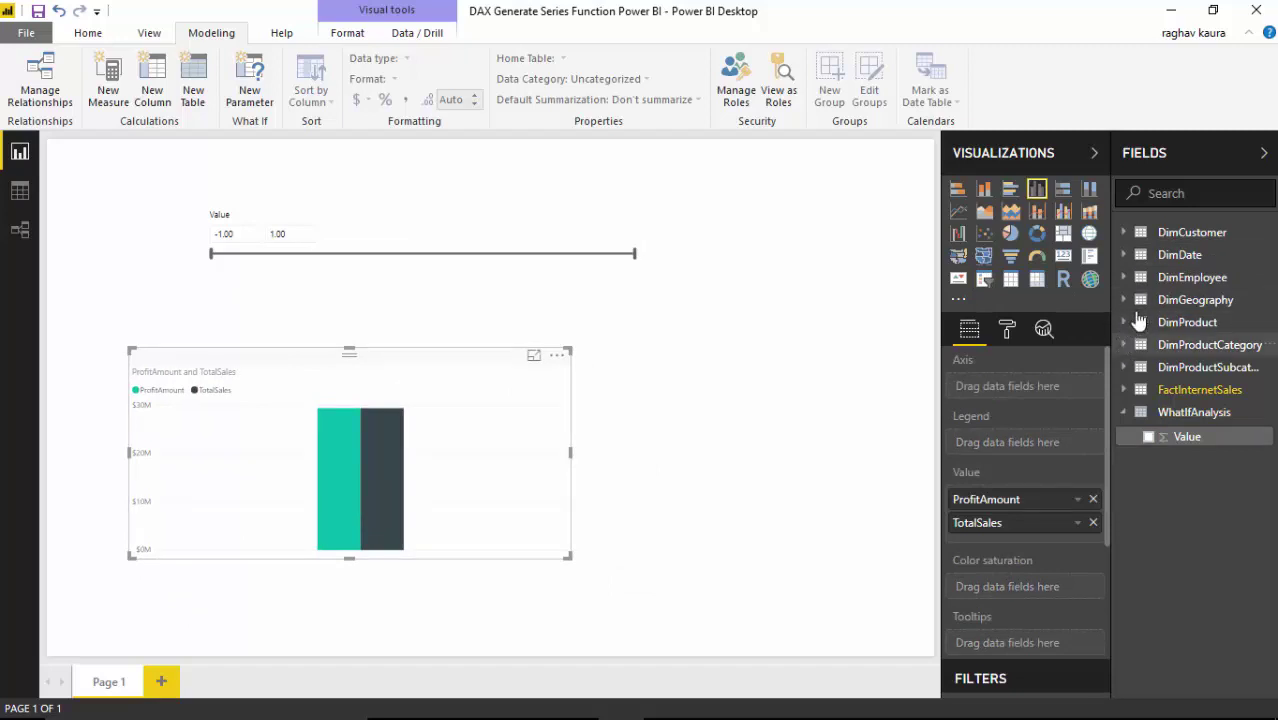
Add DimDate CalendarYear to the chart to show 2005–2008 columns, then widen it.
click(1123, 256)
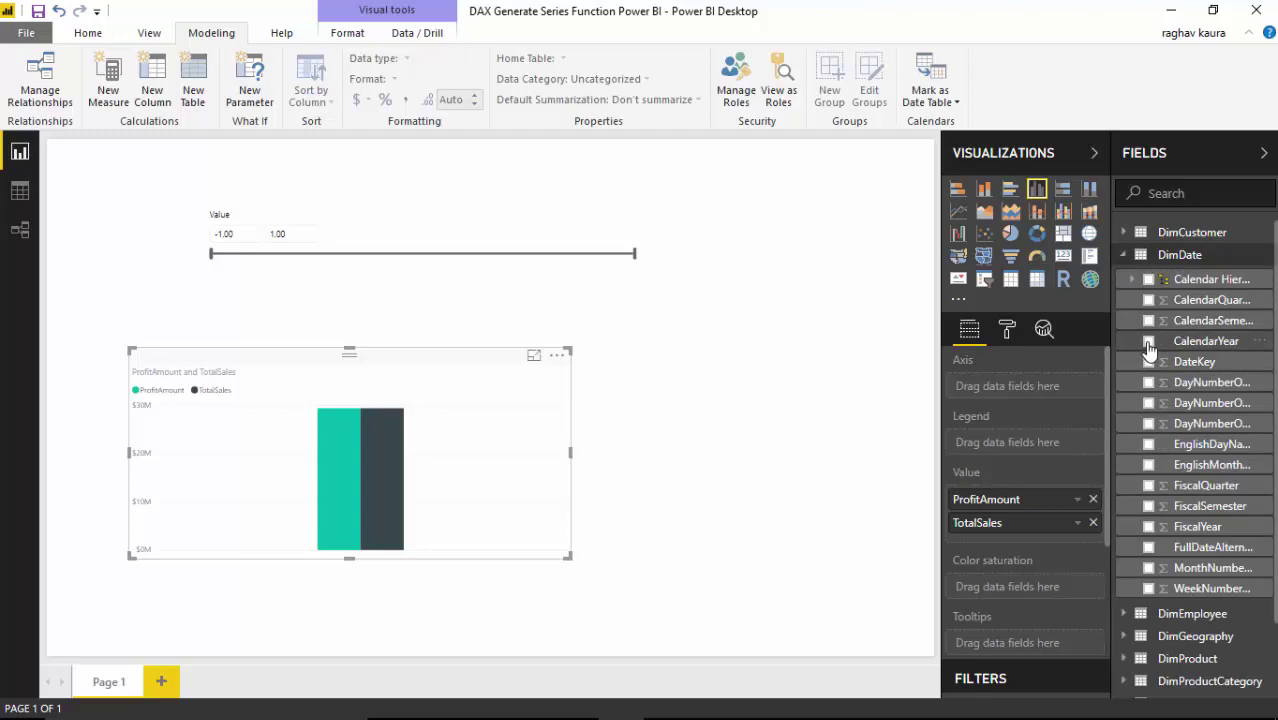
click(1148, 342)
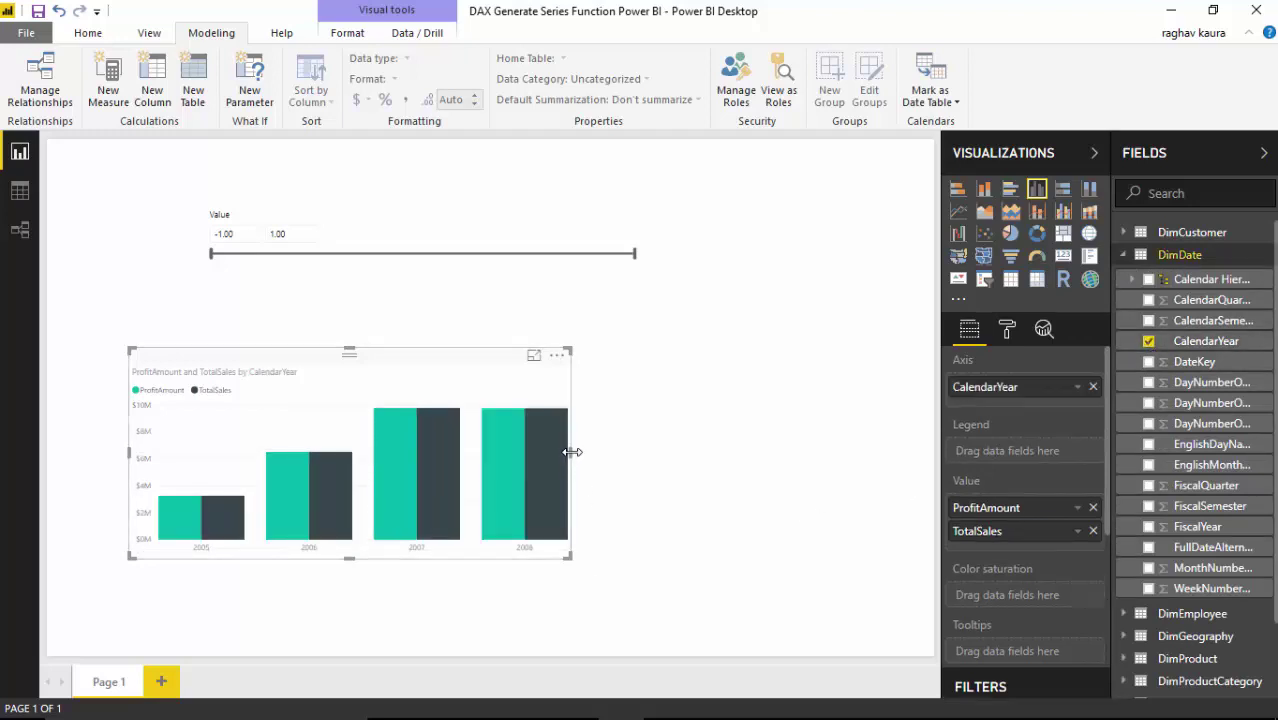
drag(572, 452, 785, 476)
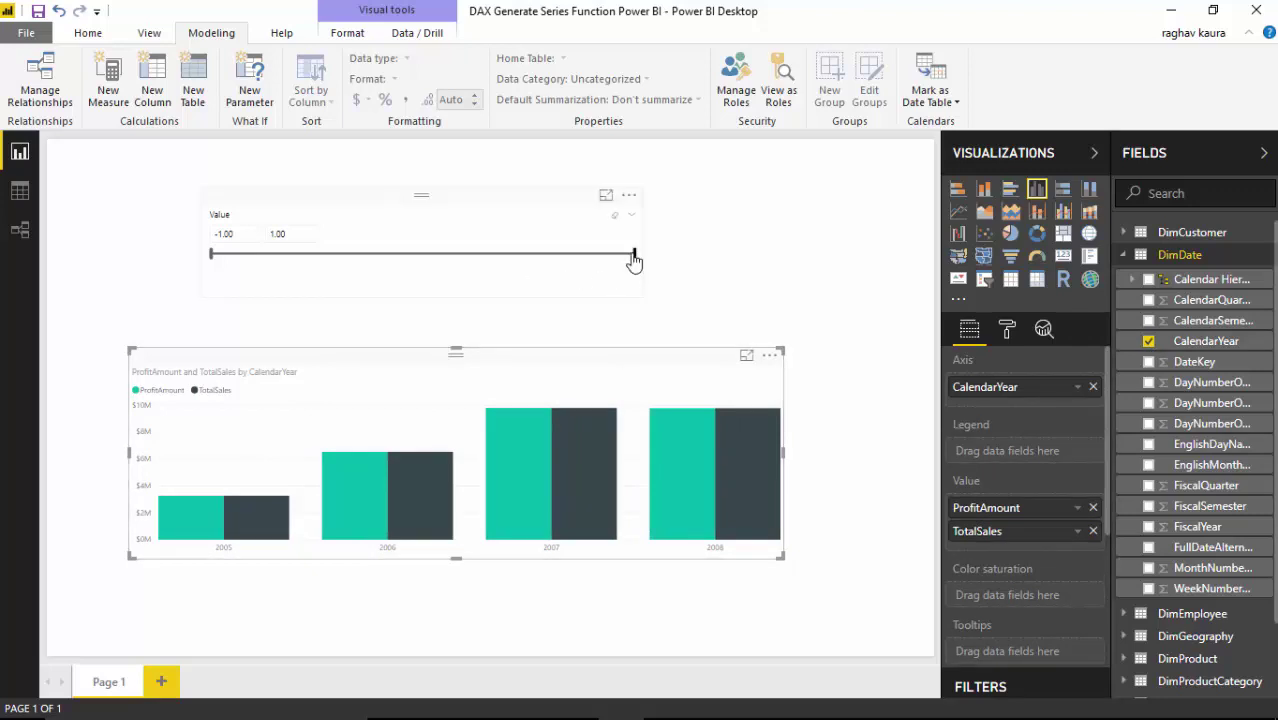
Drag the slicer's upper end to -0.11, turning ProfitAmount columns negative while TotalSales stays.
drag(634, 256, 601, 258)
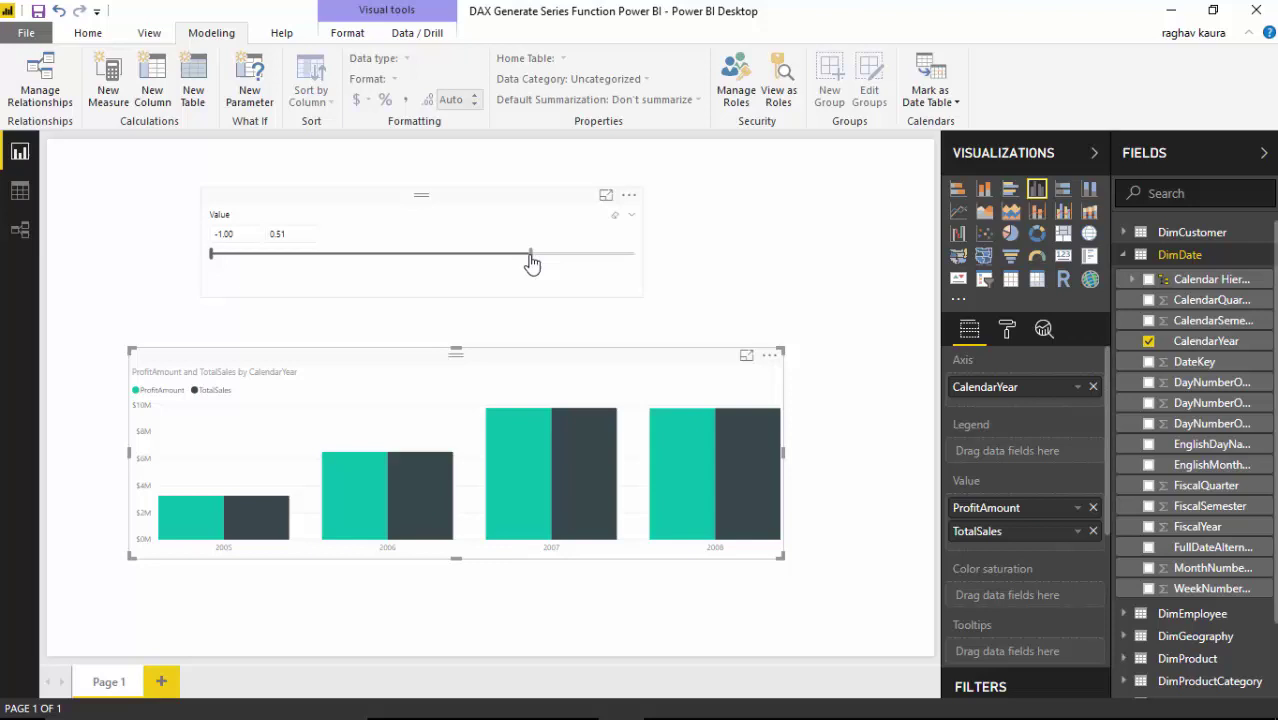
drag(530, 263, 448, 262)
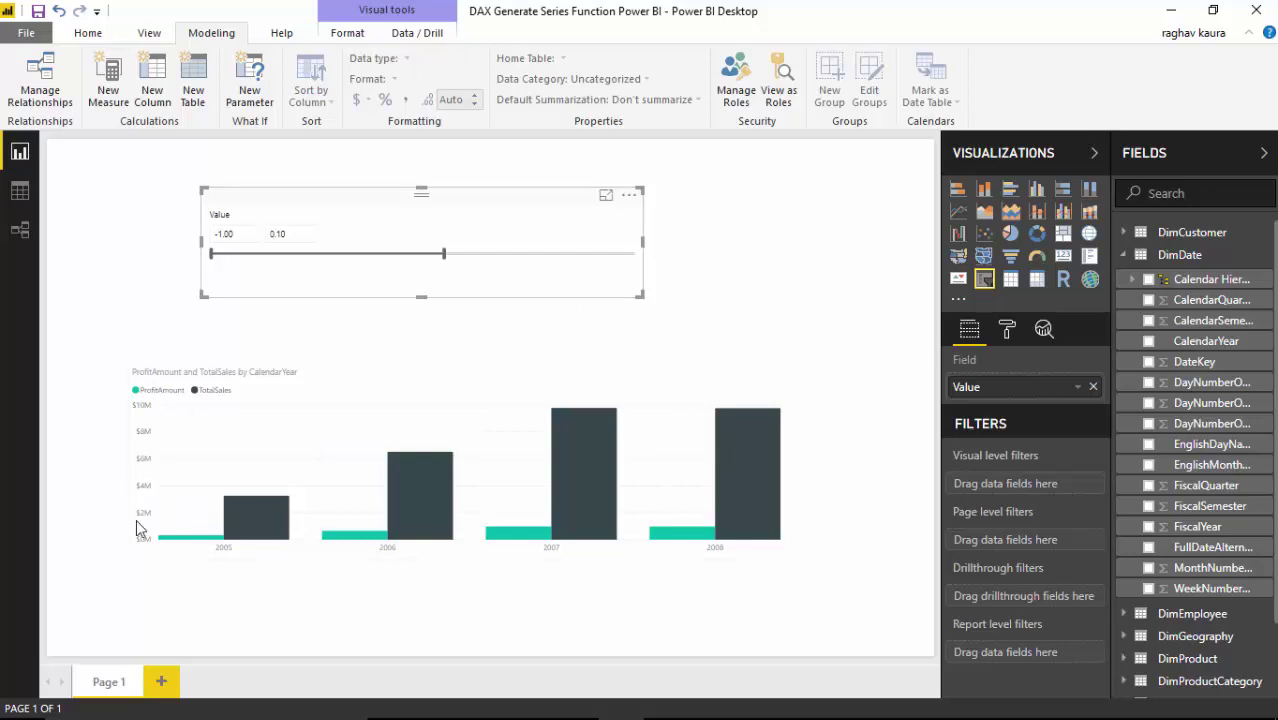
mouse_move(241, 528)
mouse_move(178, 543)
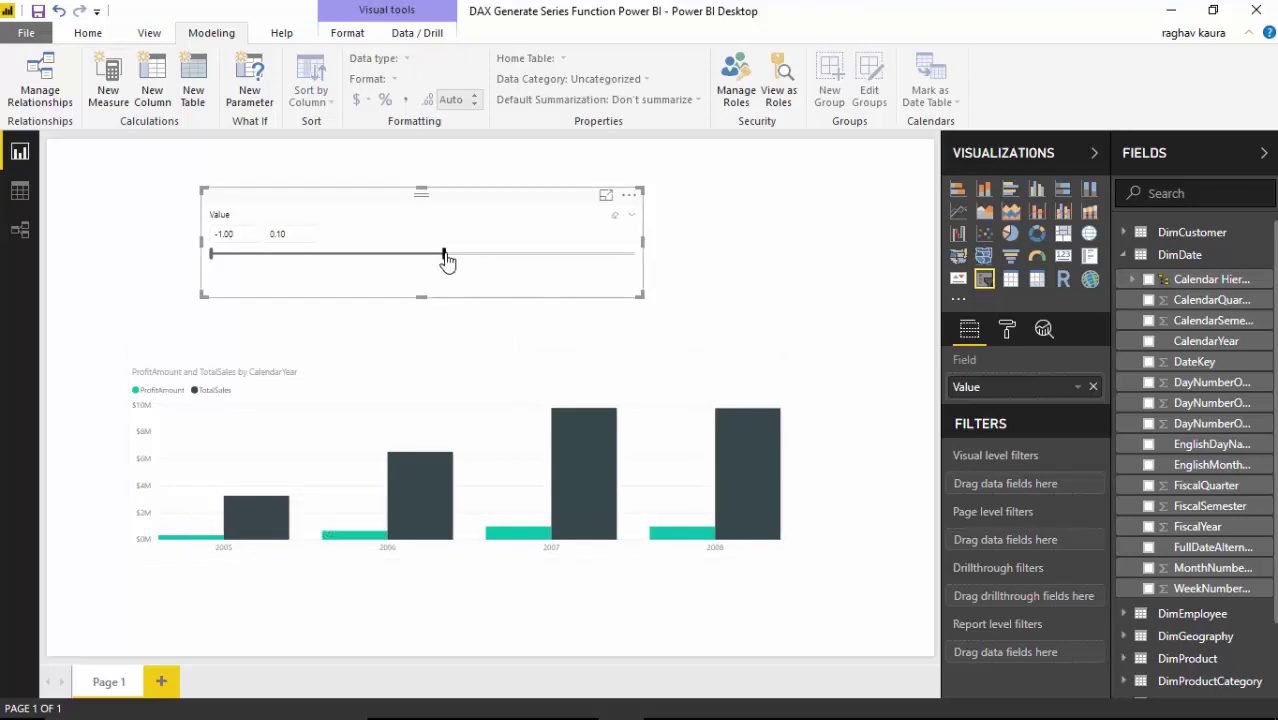
drag(448, 258, 563, 264)
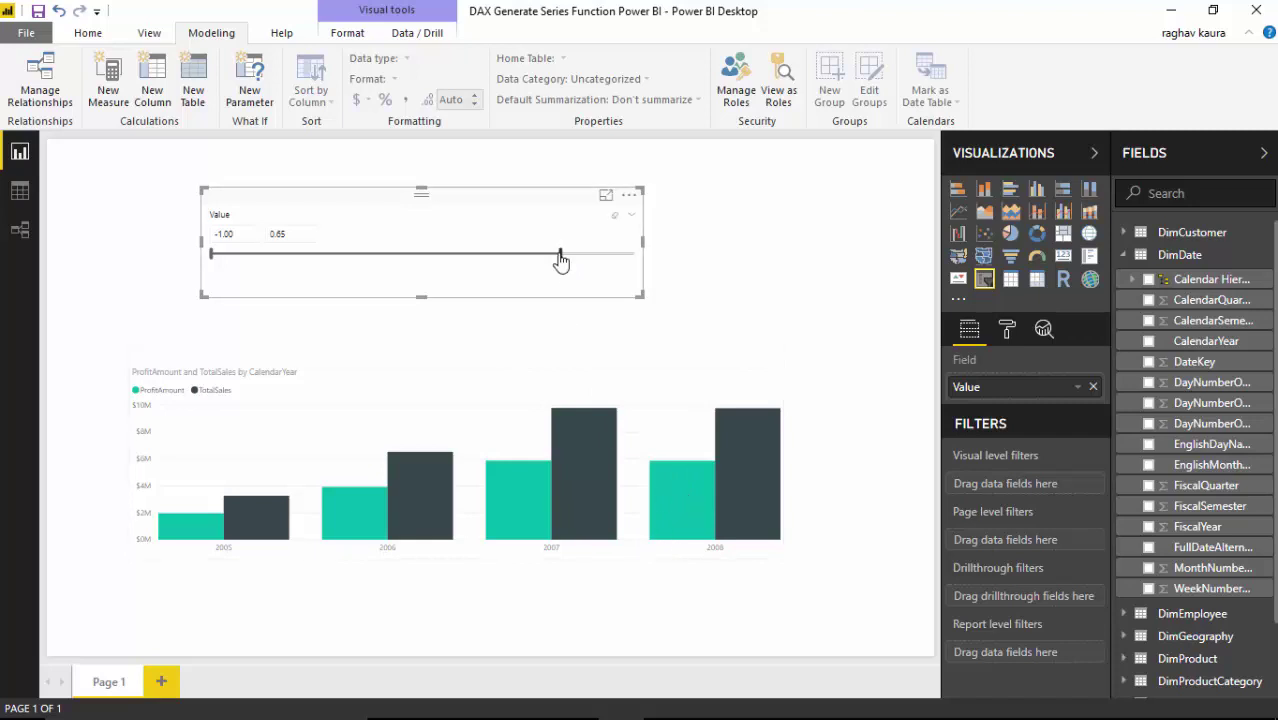
drag(561, 262, 400, 263)
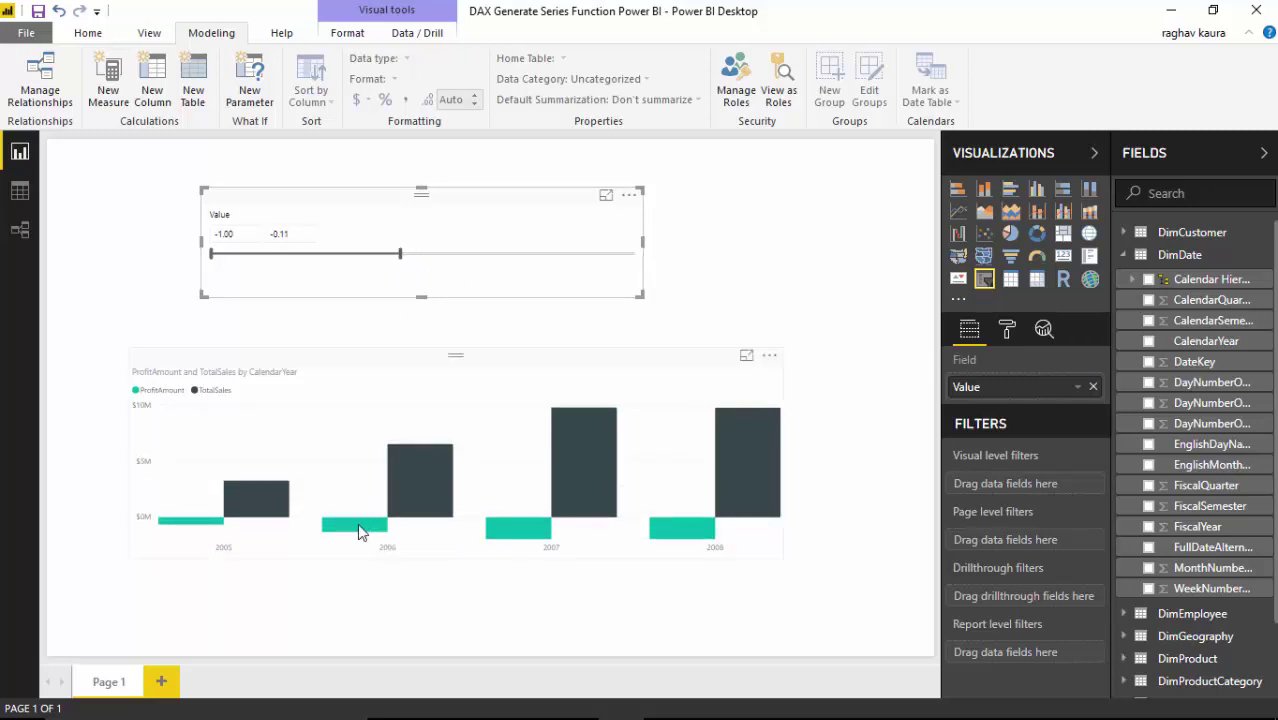
Move the slicer's upper value down to -0.24, then up to 0.29.
mouse_move(361, 532)
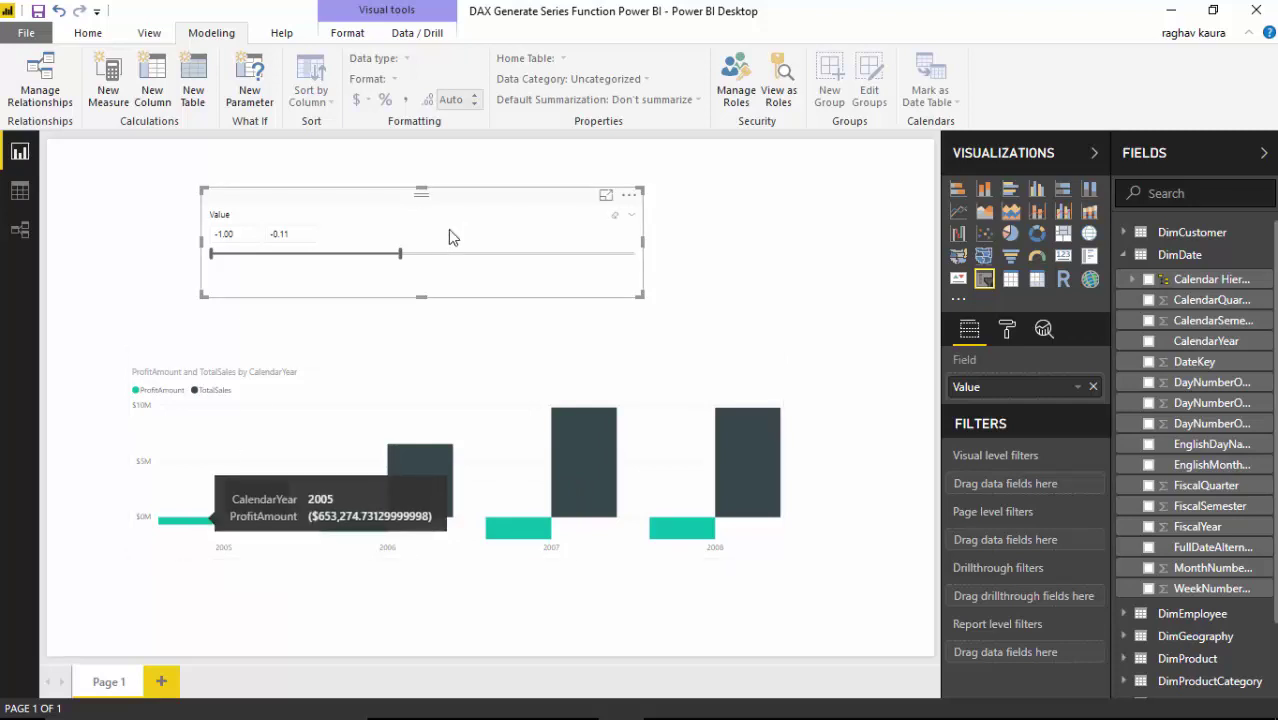
drag(400, 258, 372, 262)
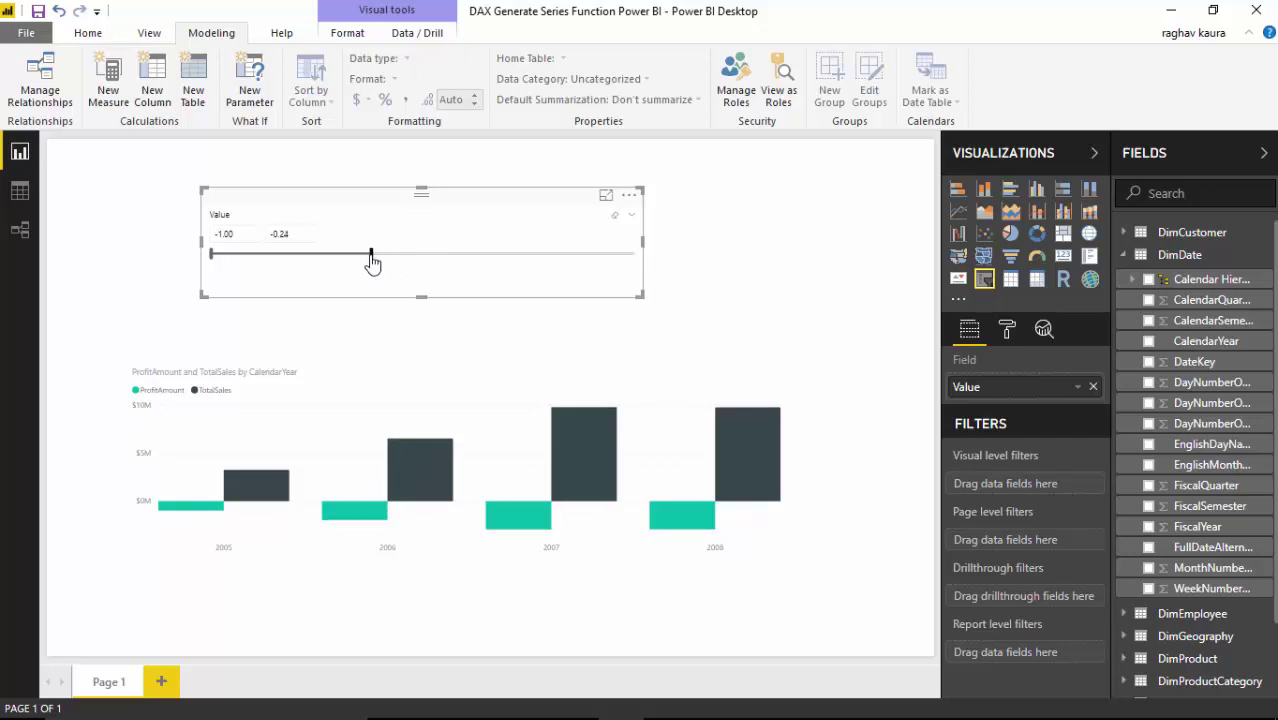
drag(371, 262, 488, 260)
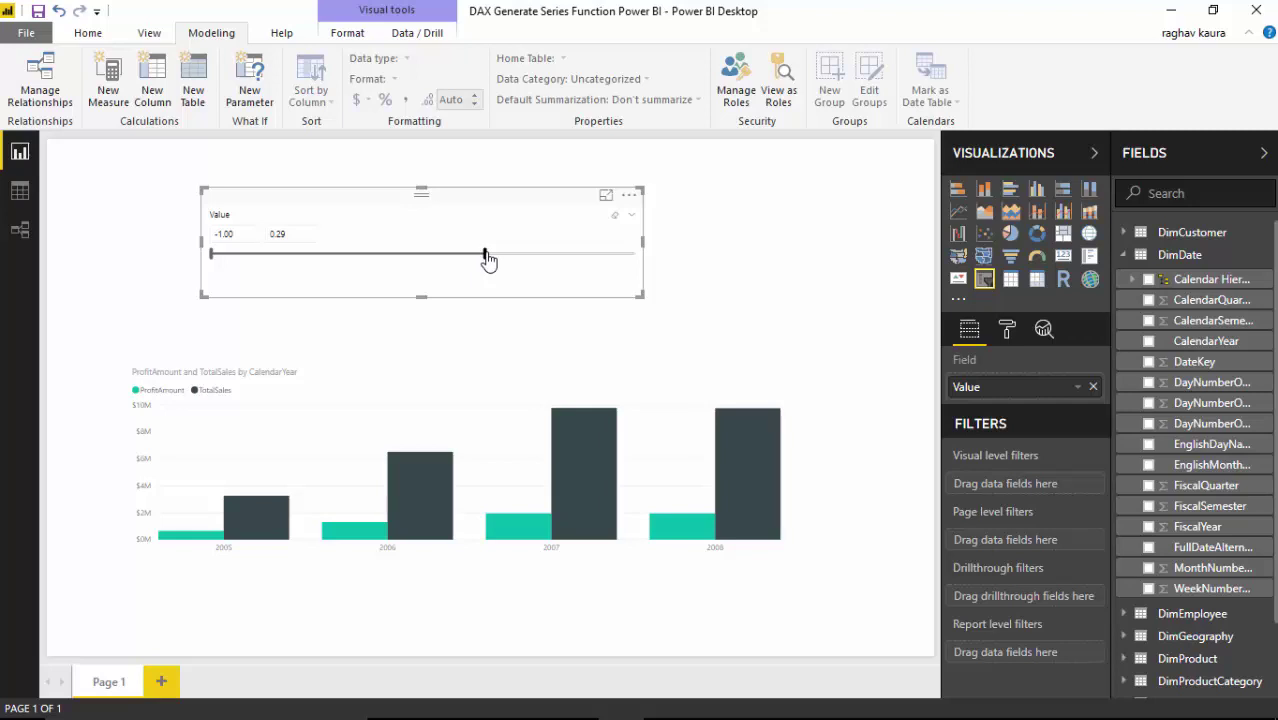
Check the Value GENERATESERIES formula, then open WhatIfMeasureVar and highlight max(WhatIfAnalysis[Value]).
click(1123, 256)
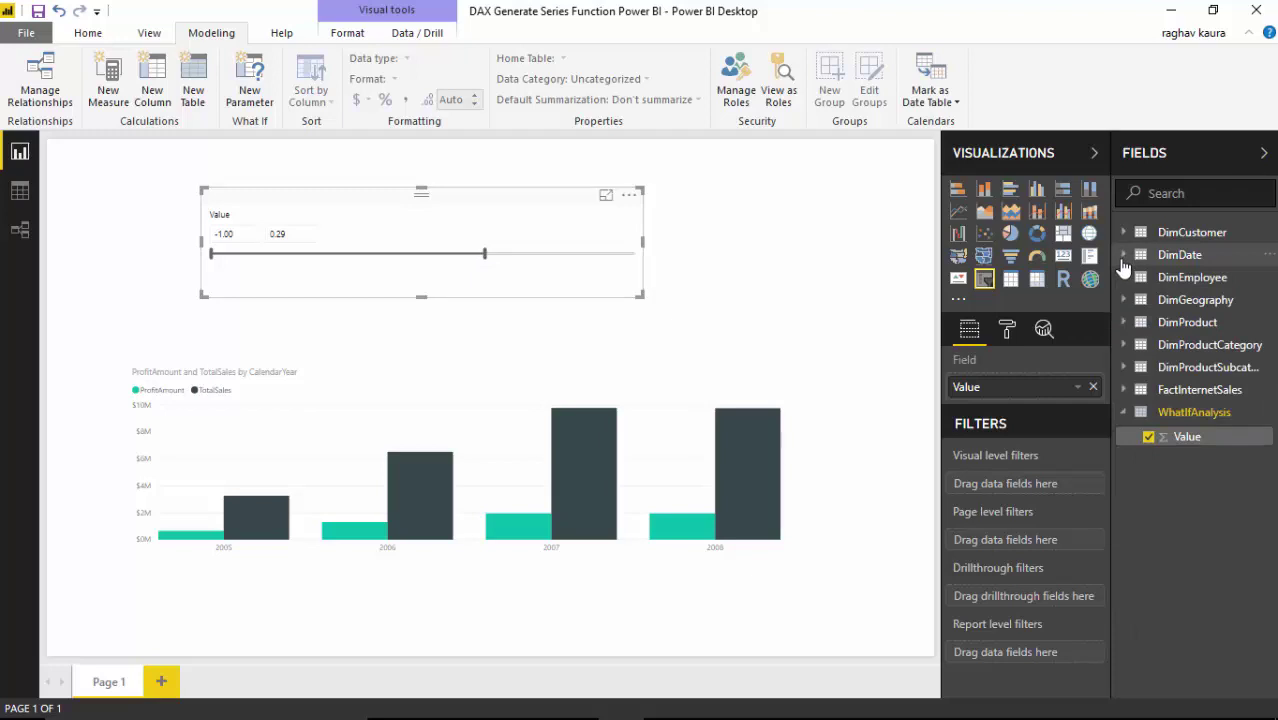
click(1178, 428)
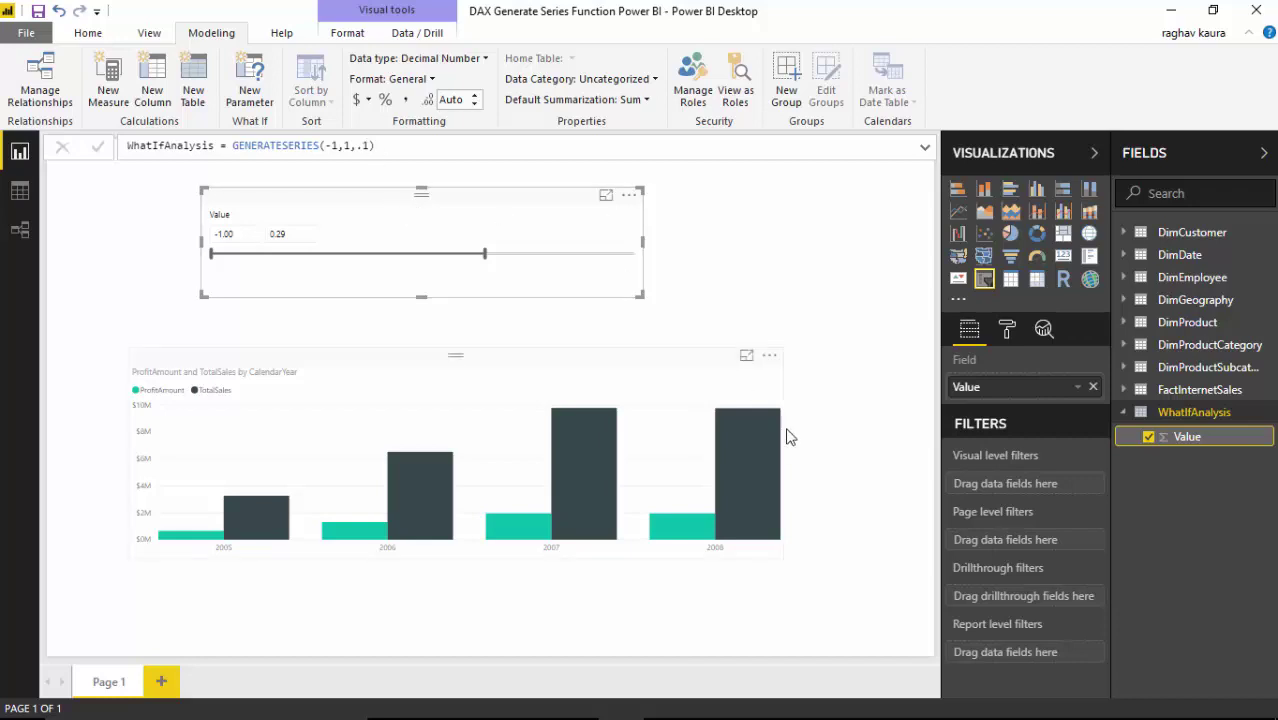
click(1122, 400)
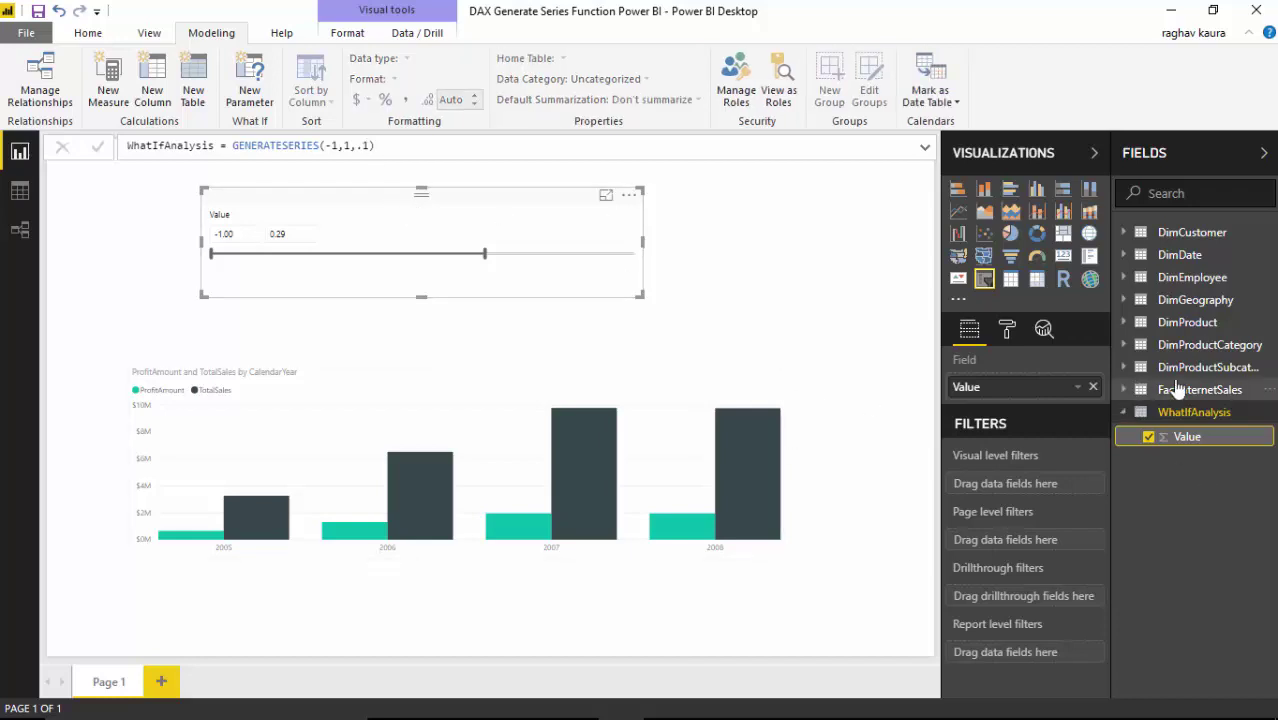
click(1177, 389)
scroll(1190, 420, down, 5)
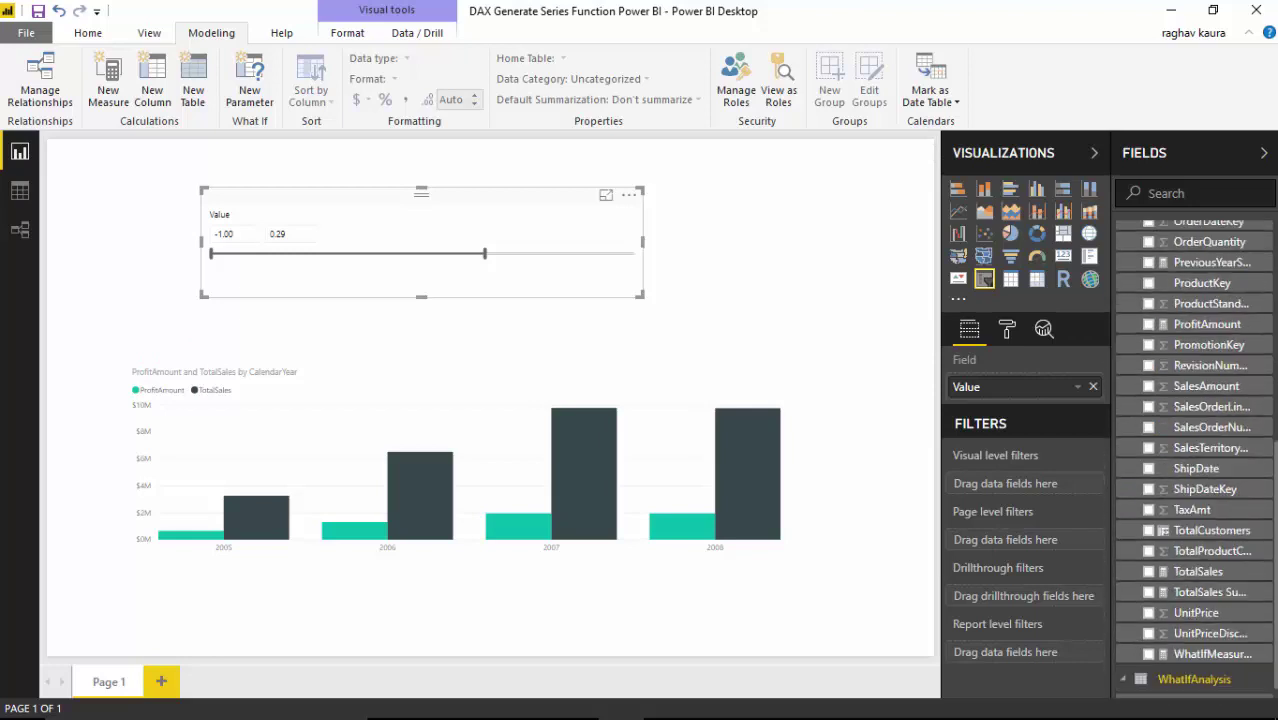
scroll(1200, 600, down, 1)
click(1204, 639)
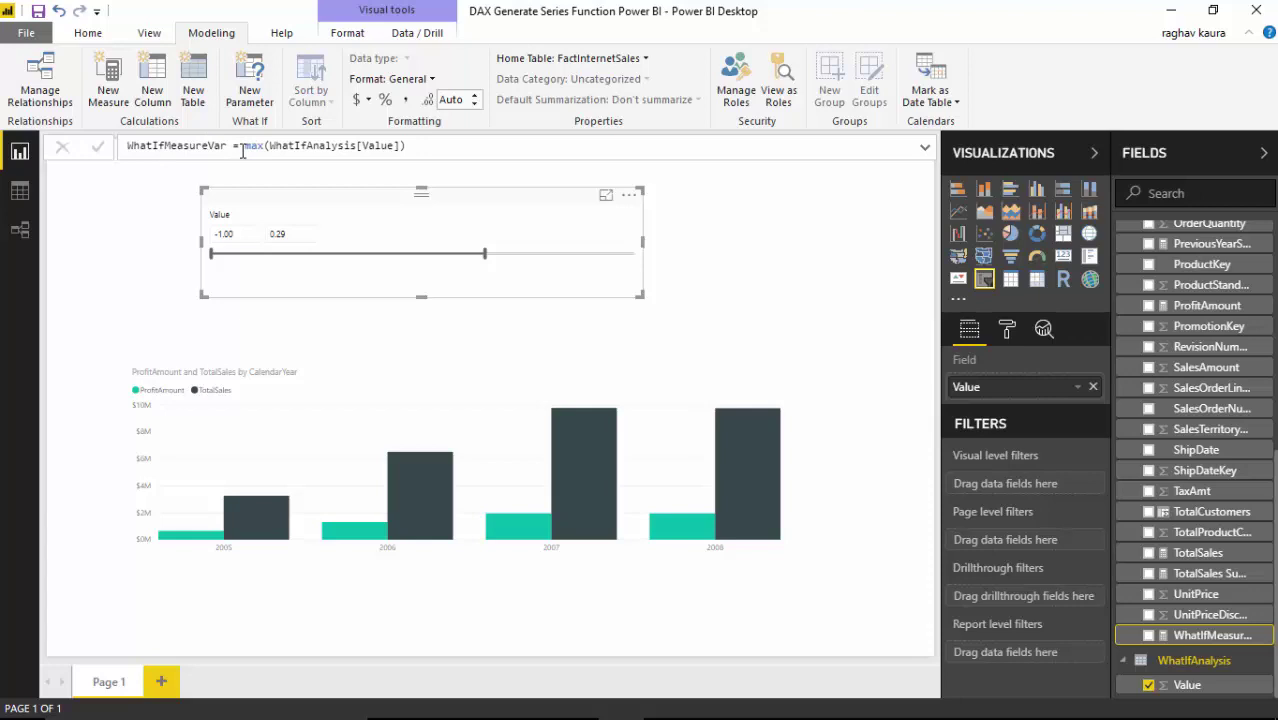
double_click(250, 146)
drag(400, 146, 274, 146)
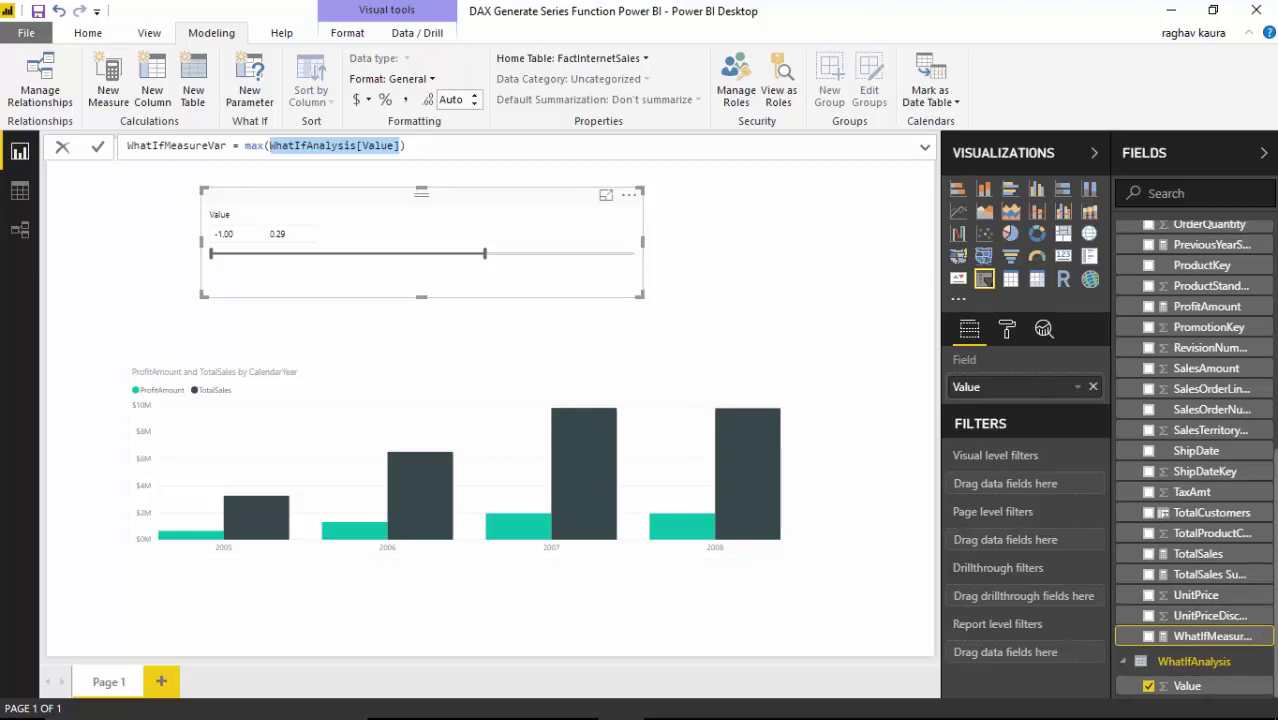
scroll(1195, 450, up, 1)
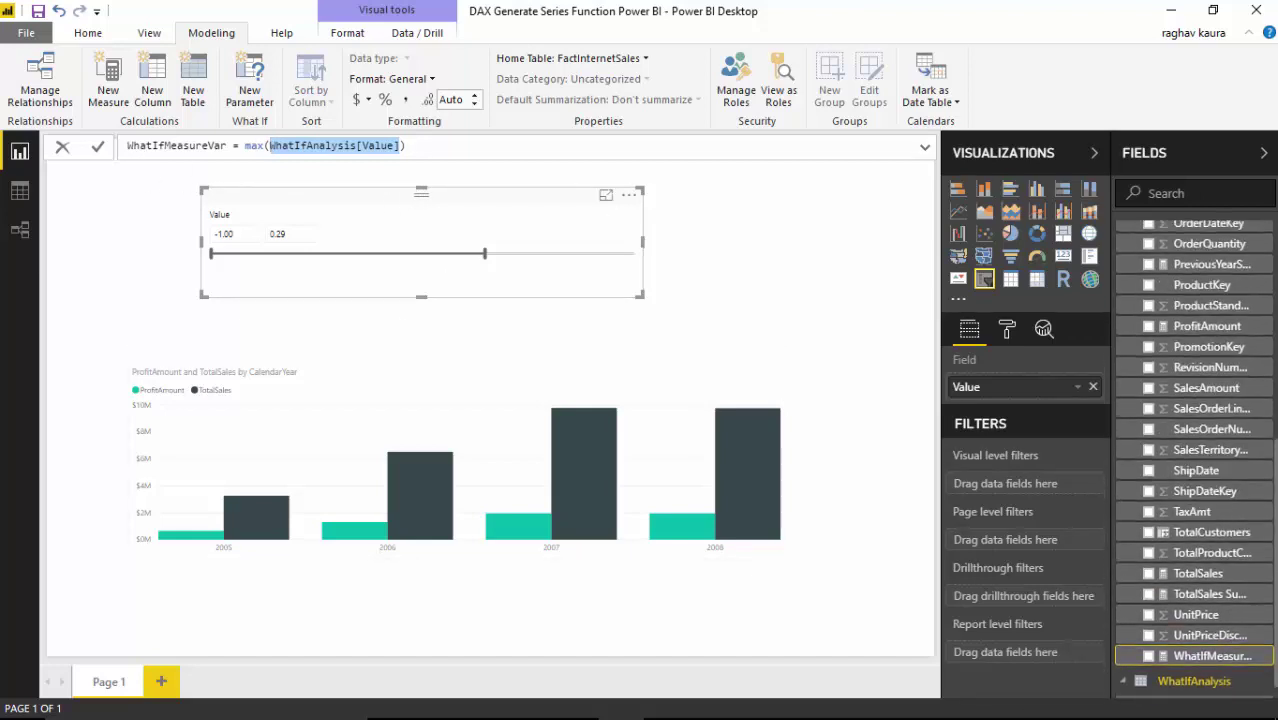
Select ProfitAmount in FactInternetSales to display its TotalSales*WhatIfMeasureVar formula.
click(1187, 330)
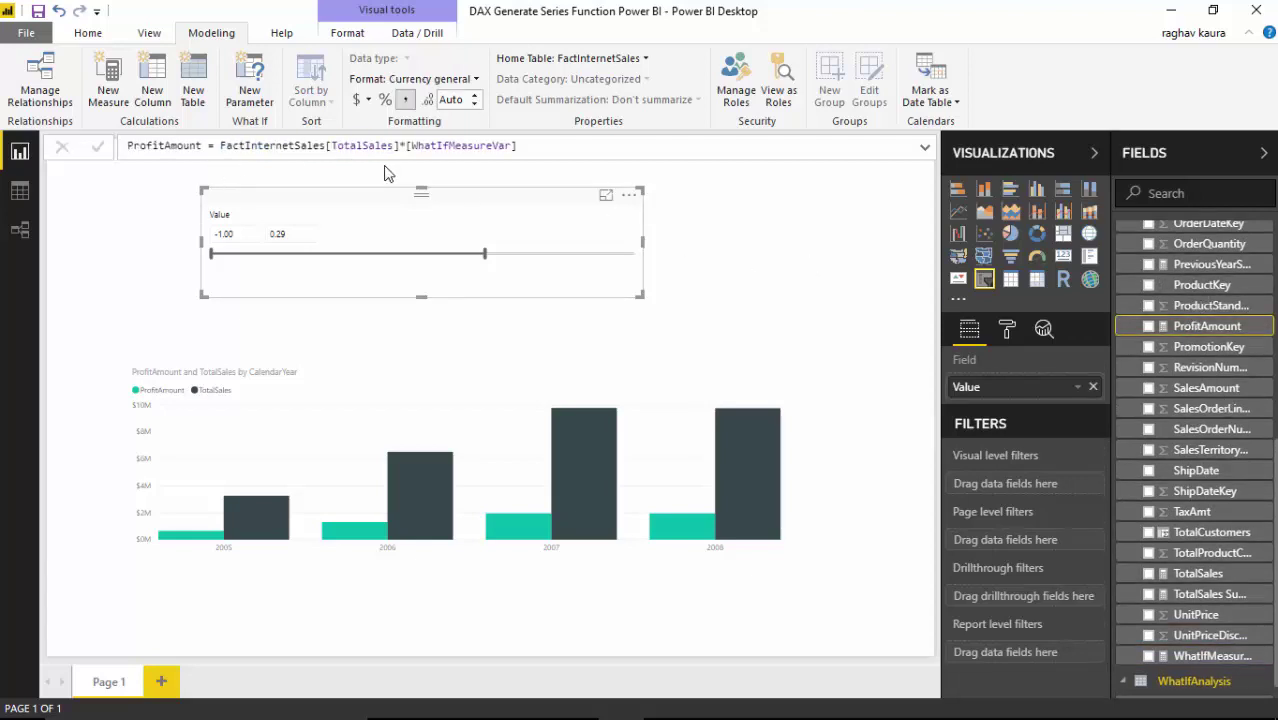